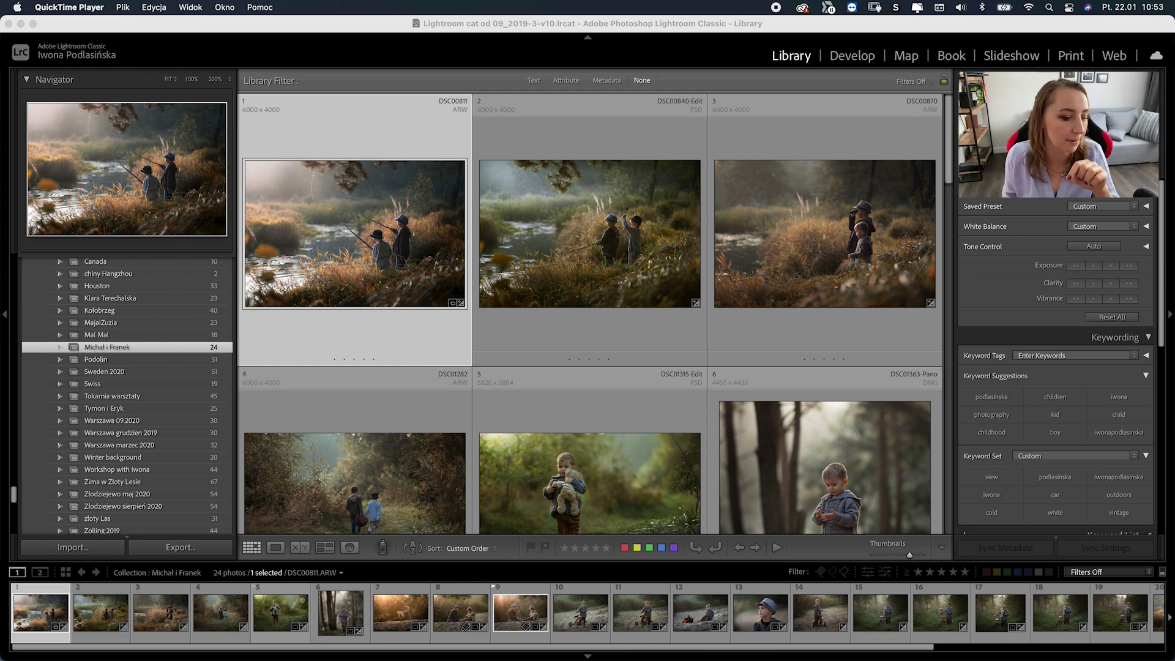
Bring Safari forward and go to For Photographers > Editing Resources on the site
{"action": "mouse_move", "coordinate": [135, 641]}
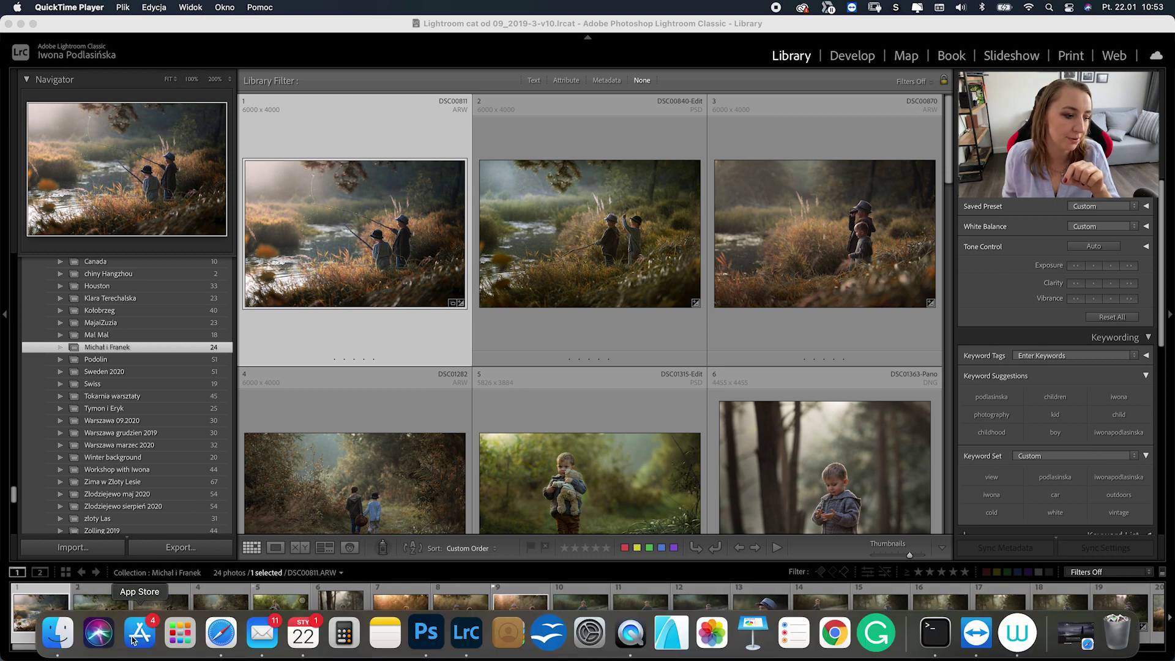
{"action": "left_click", "coordinate": [239, 636]}
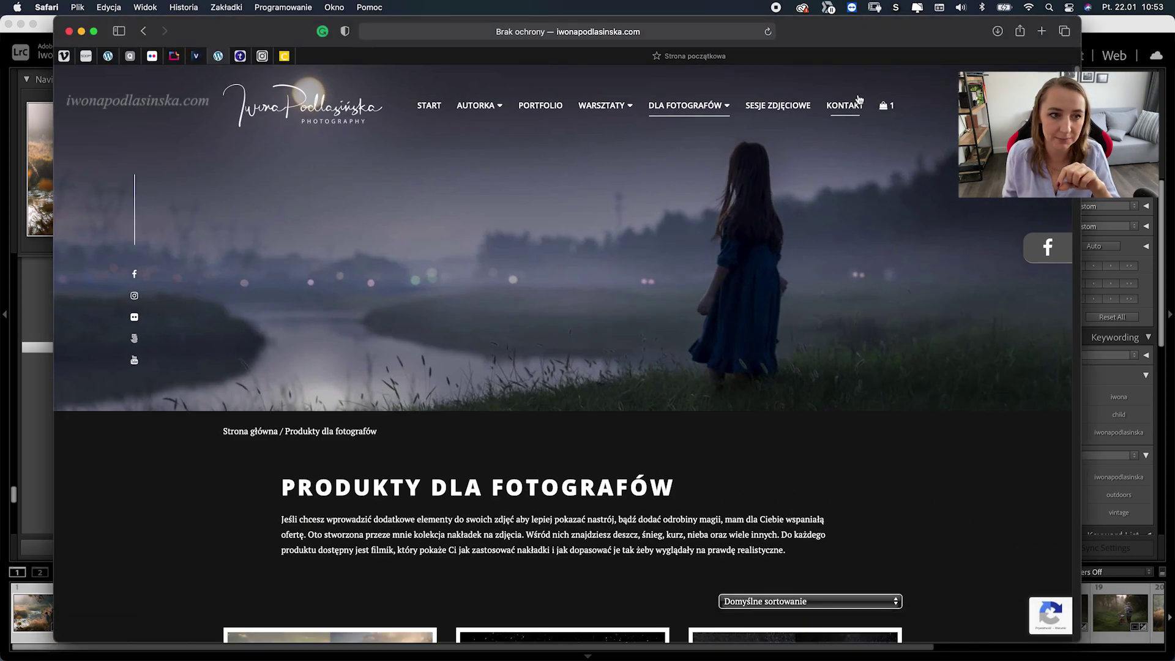
{"action": "left_click", "coordinate": [859, 101]}
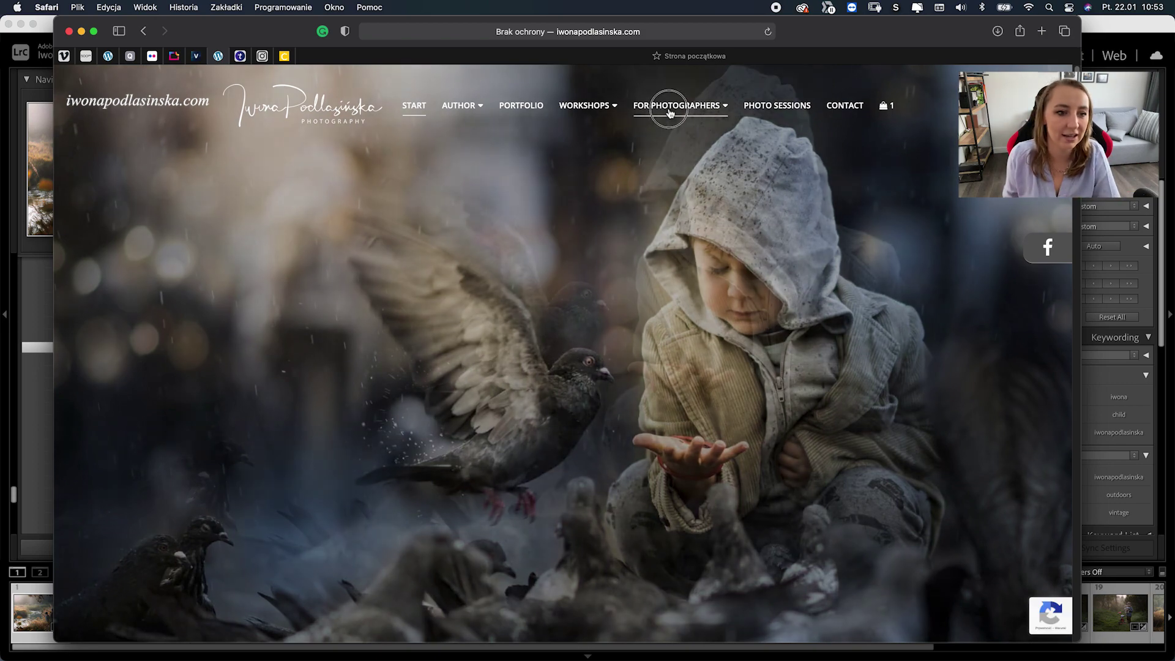
{"action": "mouse_move", "coordinate": [673, 111]}
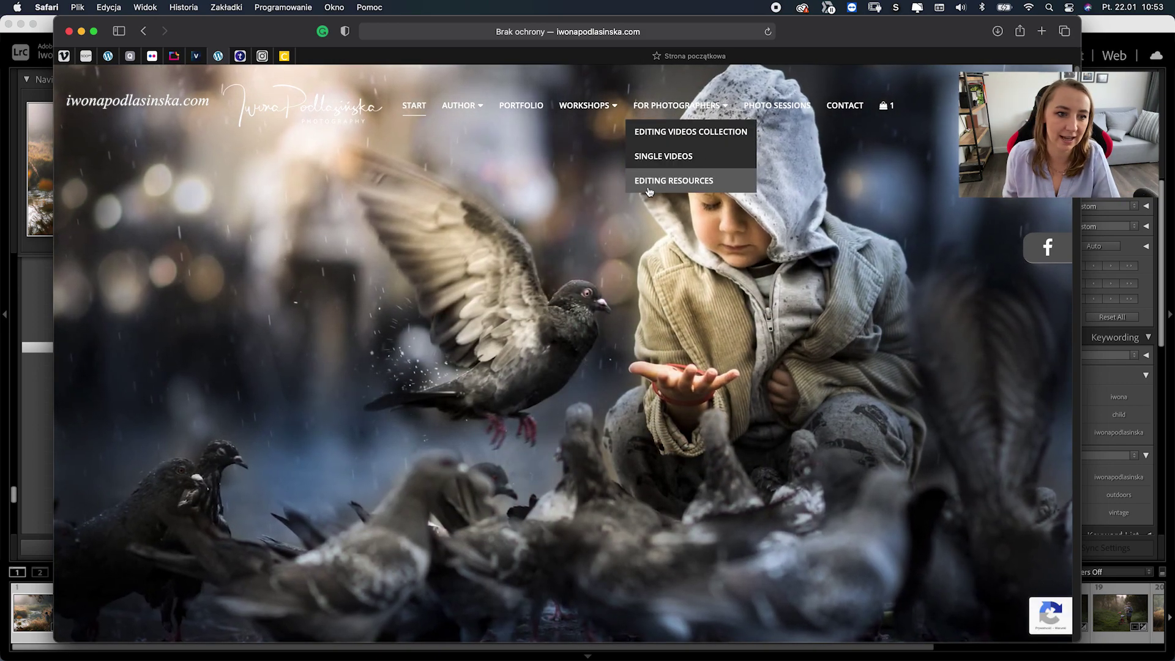
{"action": "left_click", "coordinate": [685, 183]}
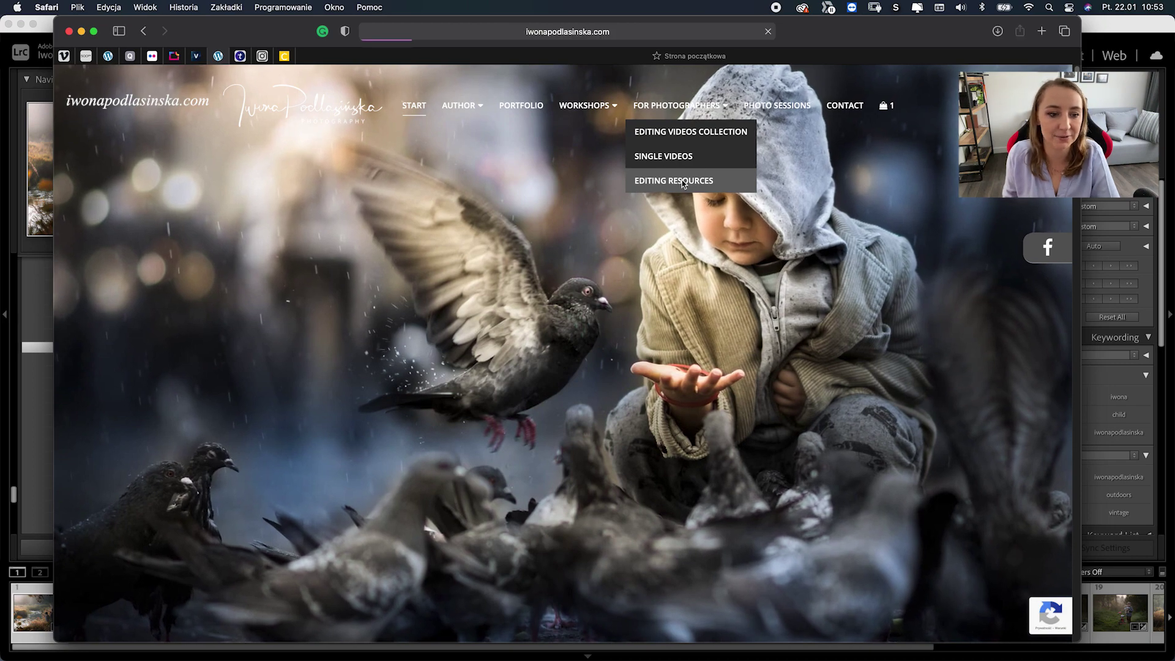
Browse the overlay products grid, then minimize Safari to return to Lightroom Classic
{"action": "scroll", "coordinate": [603, 351], "scroll_direction": "down", "scroll_amount": 8}
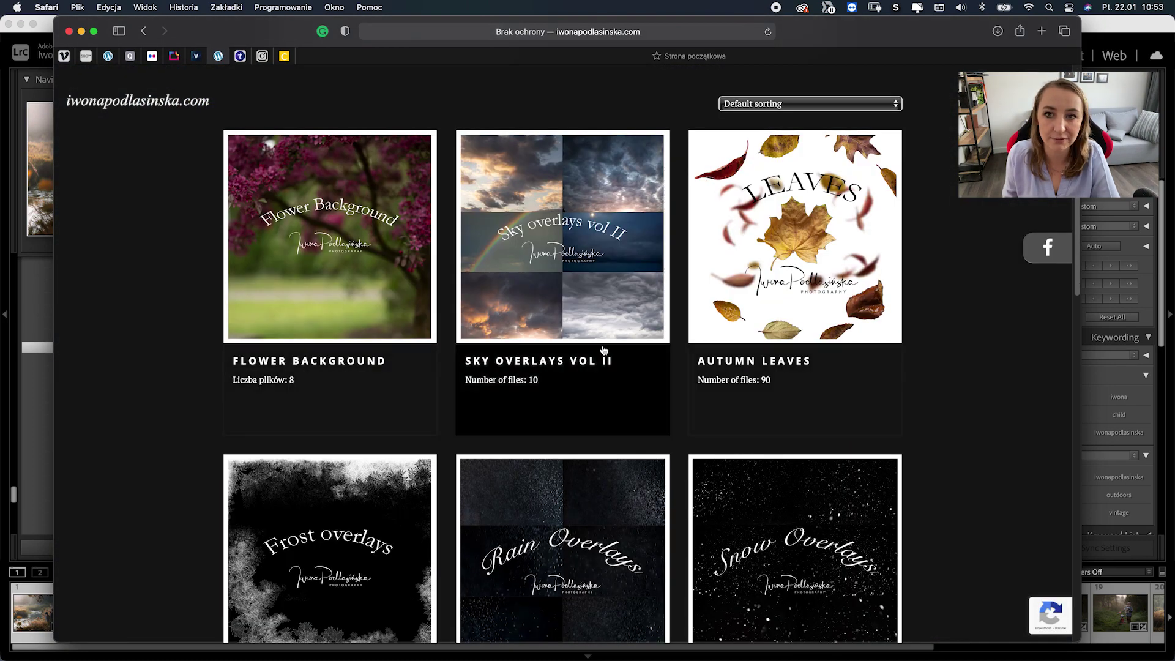
{"action": "scroll", "coordinate": [602, 350], "scroll_direction": "down", "scroll_amount": 15}
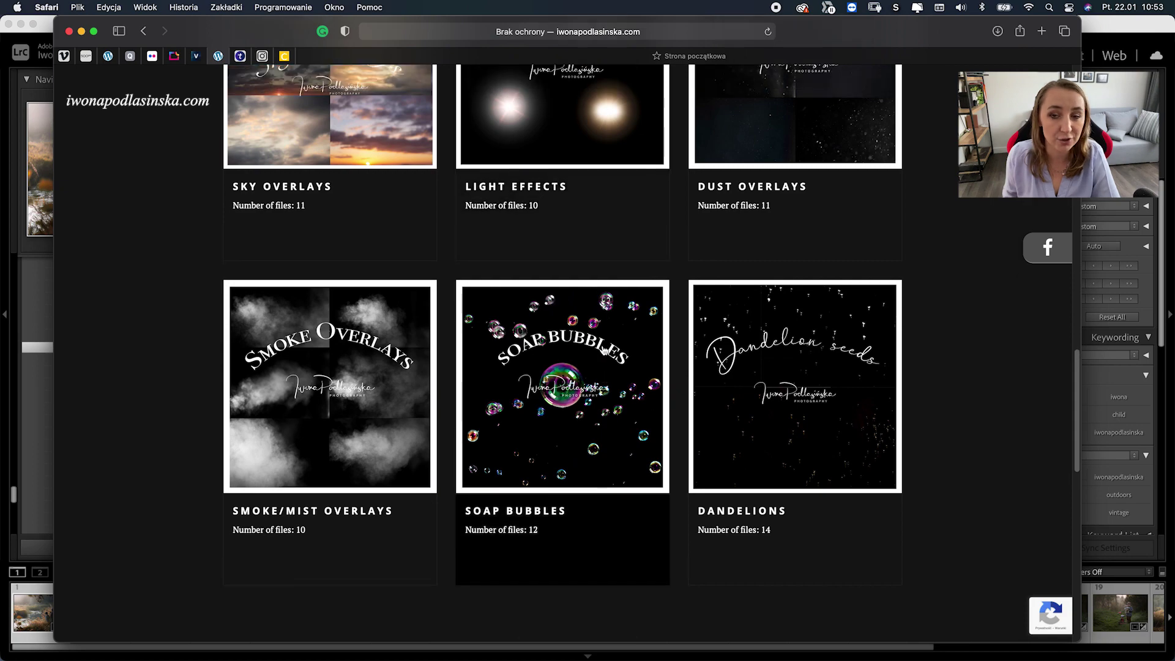
{"action": "scroll", "coordinate": [604, 350], "scroll_direction": "up", "scroll_amount": 20}
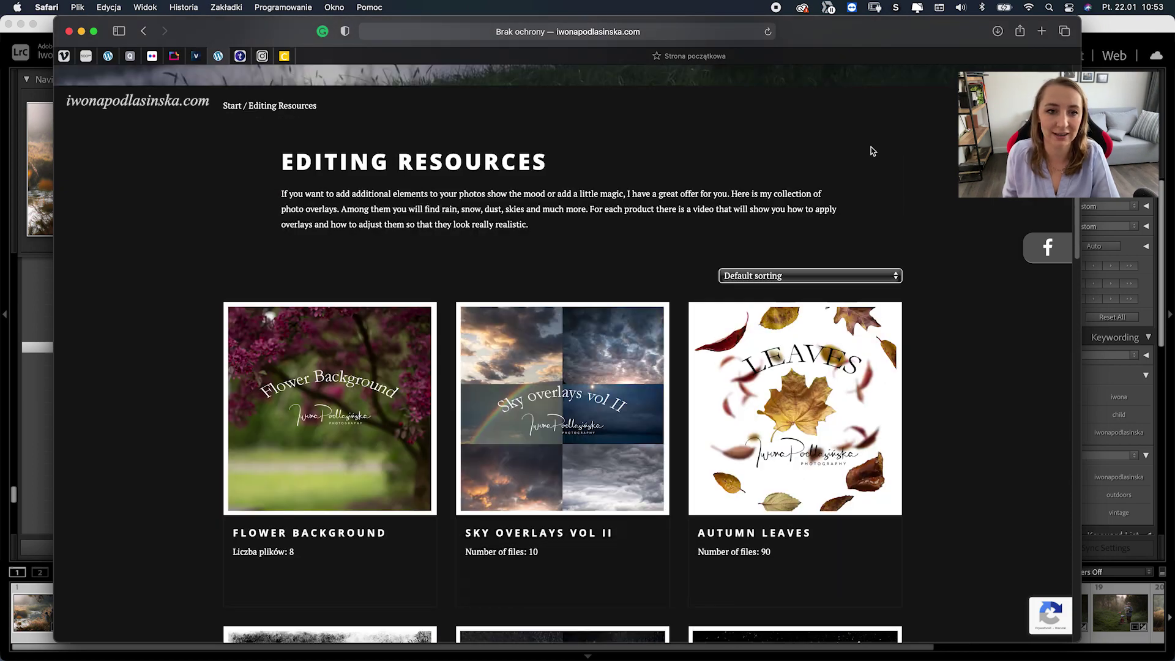
{"action": "left_click", "coordinate": [82, 32]}
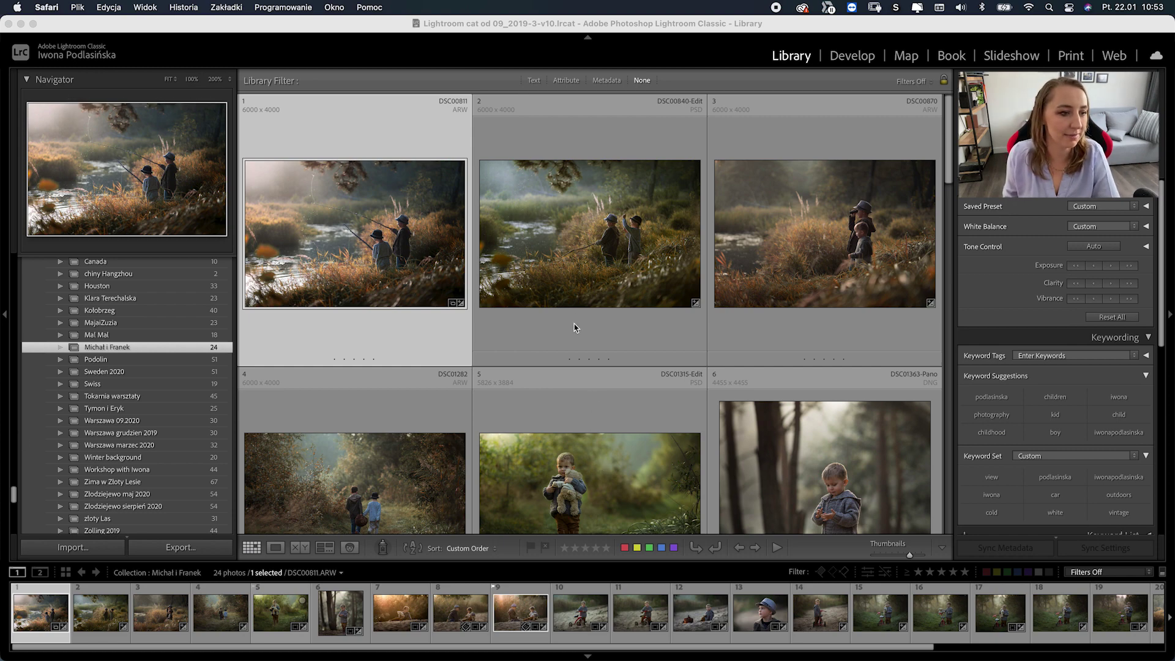
{"action": "left_click", "coordinate": [274, 218]}
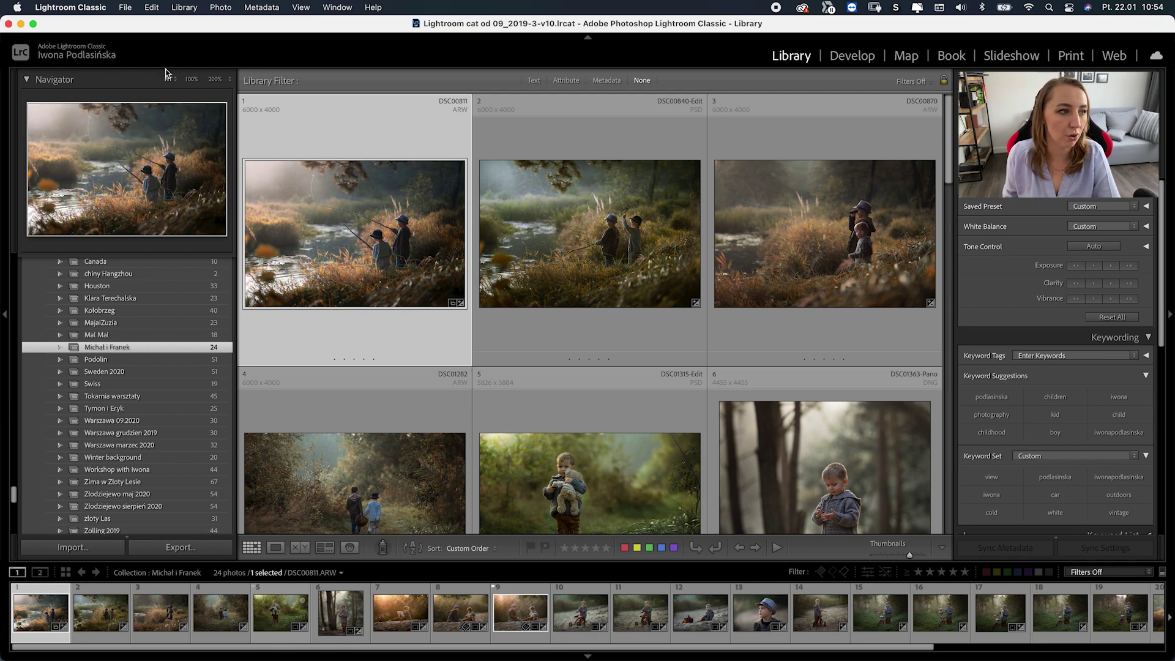
Open Export One File for the selected photo: hard-drive JPEG, quality 100, sRGB, 'print' filename suffix
{"action": "left_click", "coordinate": [124, 9]}
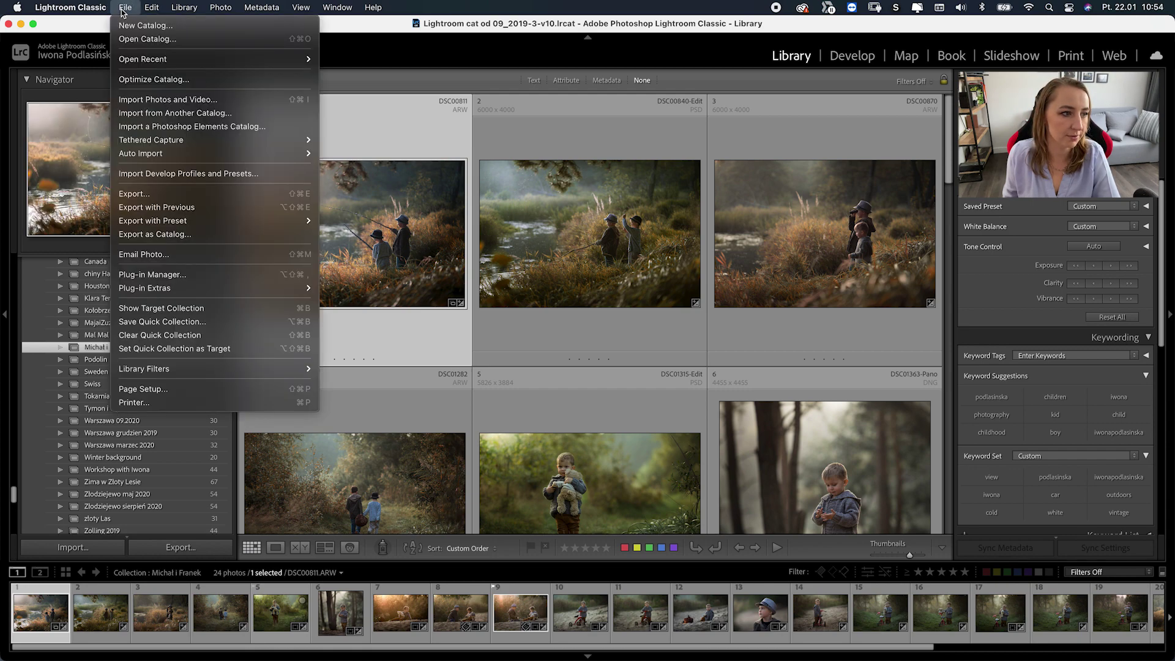
{"action": "left_click", "coordinate": [144, 193]}
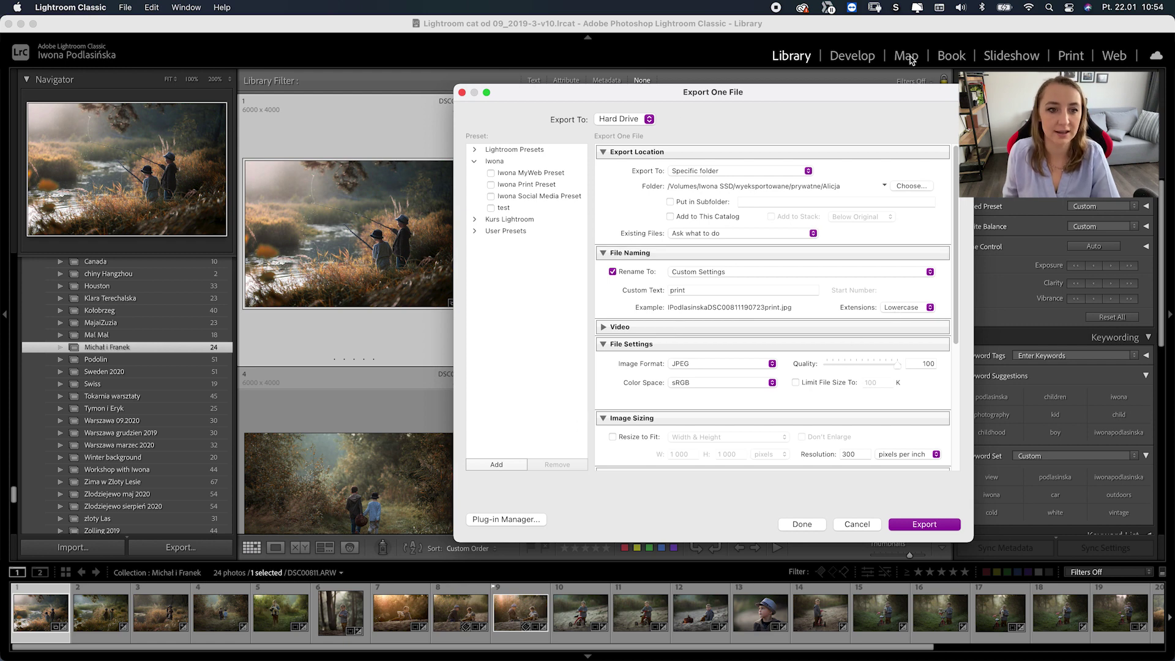
{"action": "left_click_drag", "start_coordinate": [820, 87], "coordinate": [809, 75]}
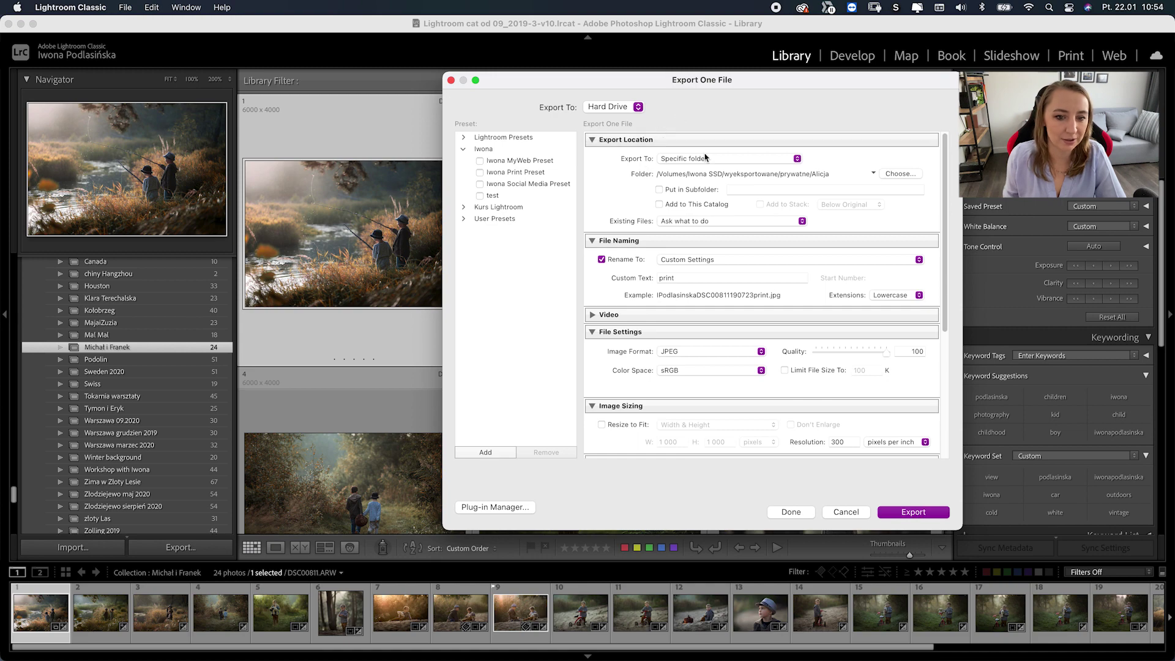
{"action": "scroll", "coordinate": [725, 199], "scroll_direction": "down", "scroll_amount": 7}
{"action": "scroll", "coordinate": [725, 199], "scroll_direction": "up", "scroll_amount": 8}
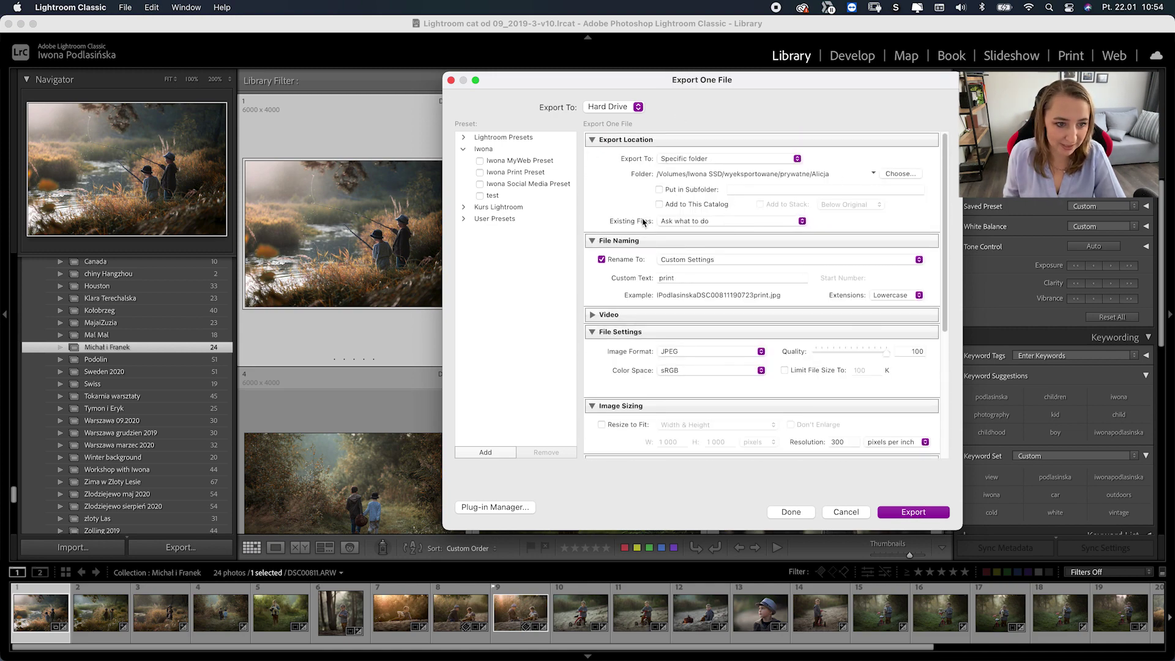
{"action": "left_click", "coordinate": [749, 281]}
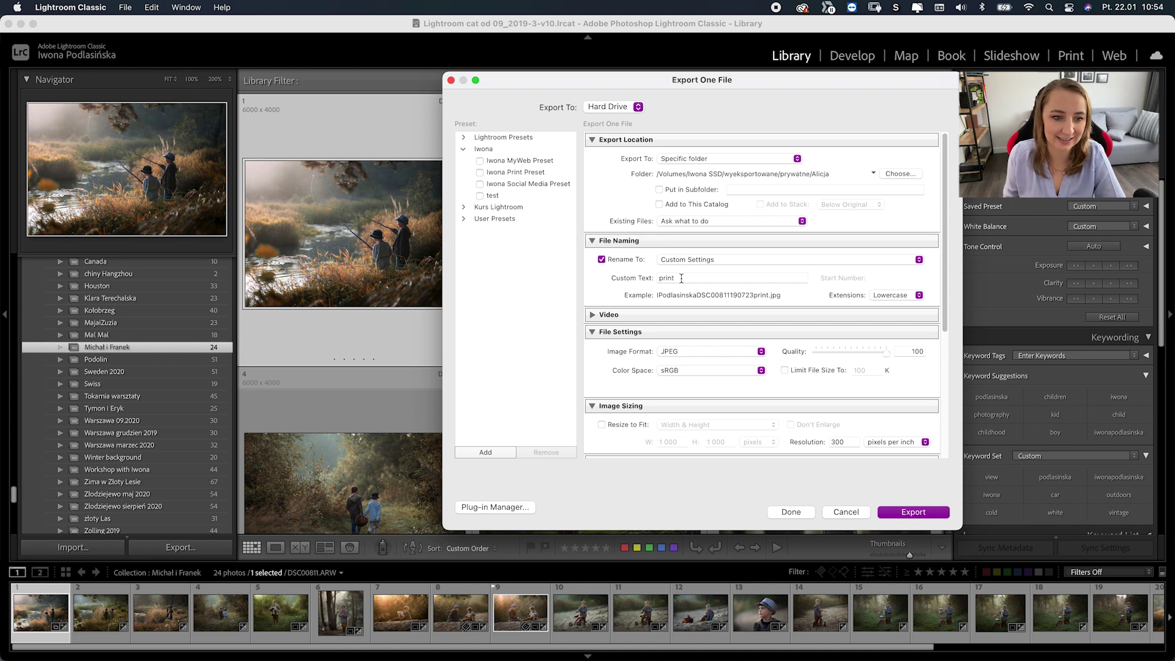
{"action": "left_click", "coordinate": [934, 196]}
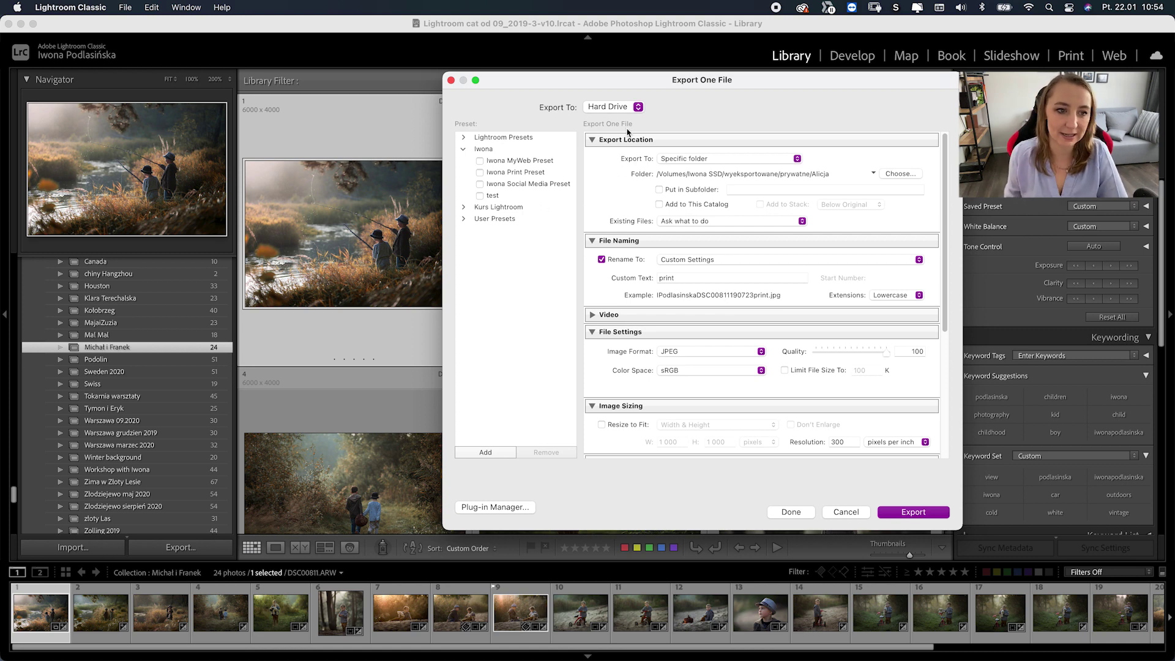
Review Export To and recent folder options, keep Specific folder, then open and cancel the folder picker
{"action": "left_click", "coordinate": [677, 160]}
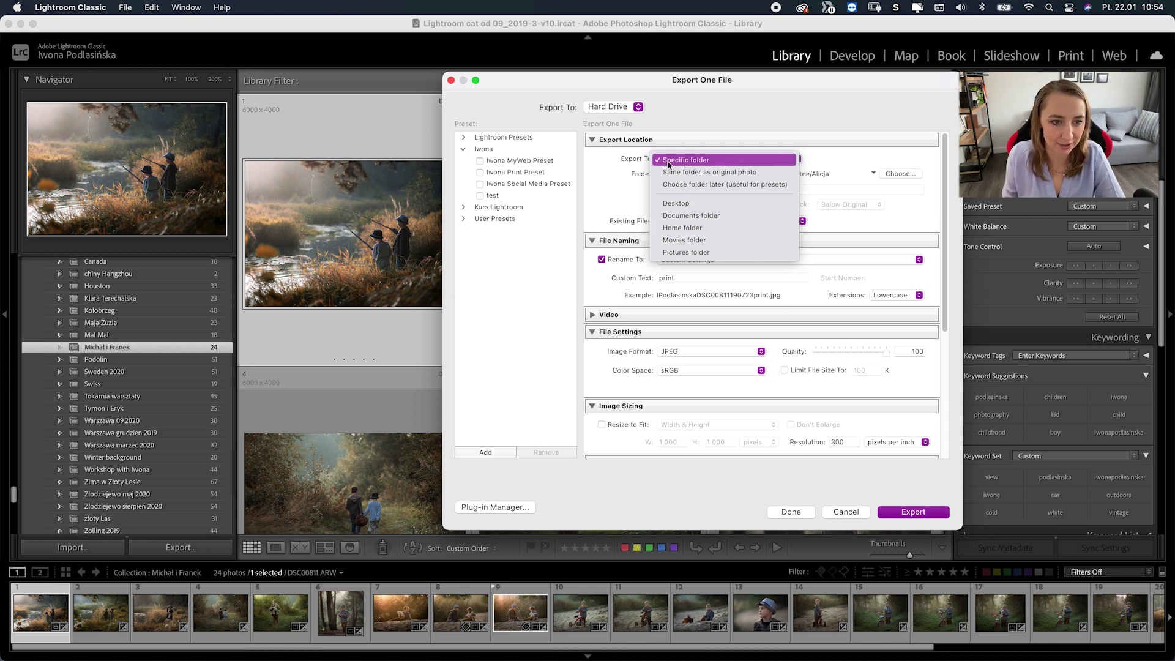
{"action": "left_click", "coordinate": [820, 158]}
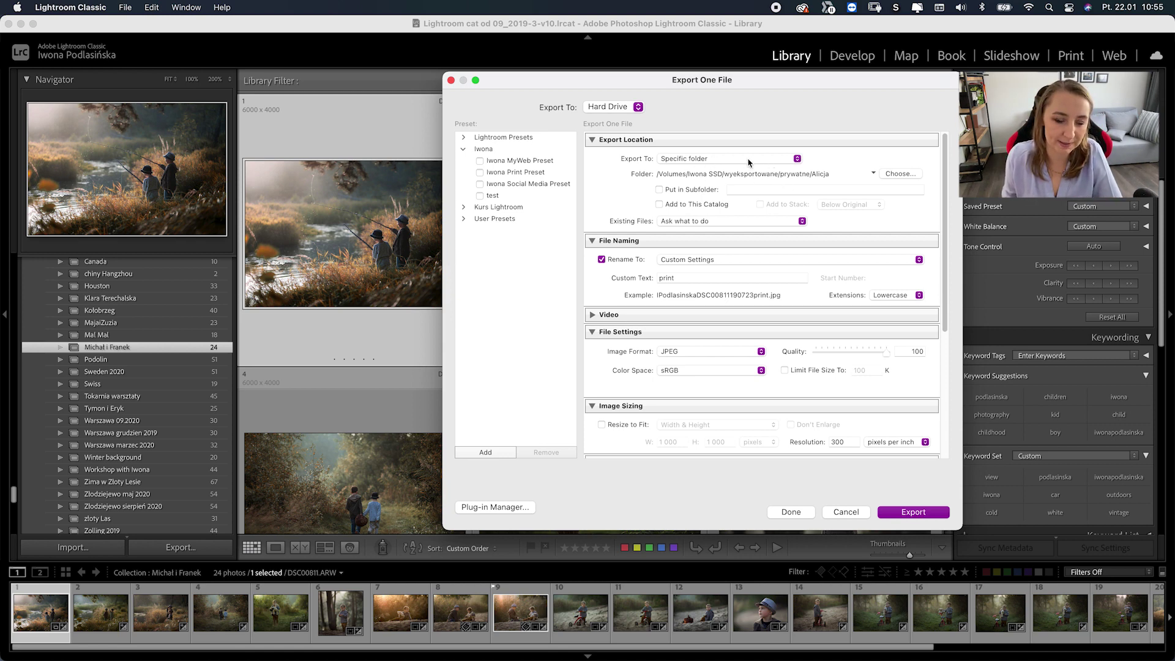
{"action": "left_click", "coordinate": [798, 160]}
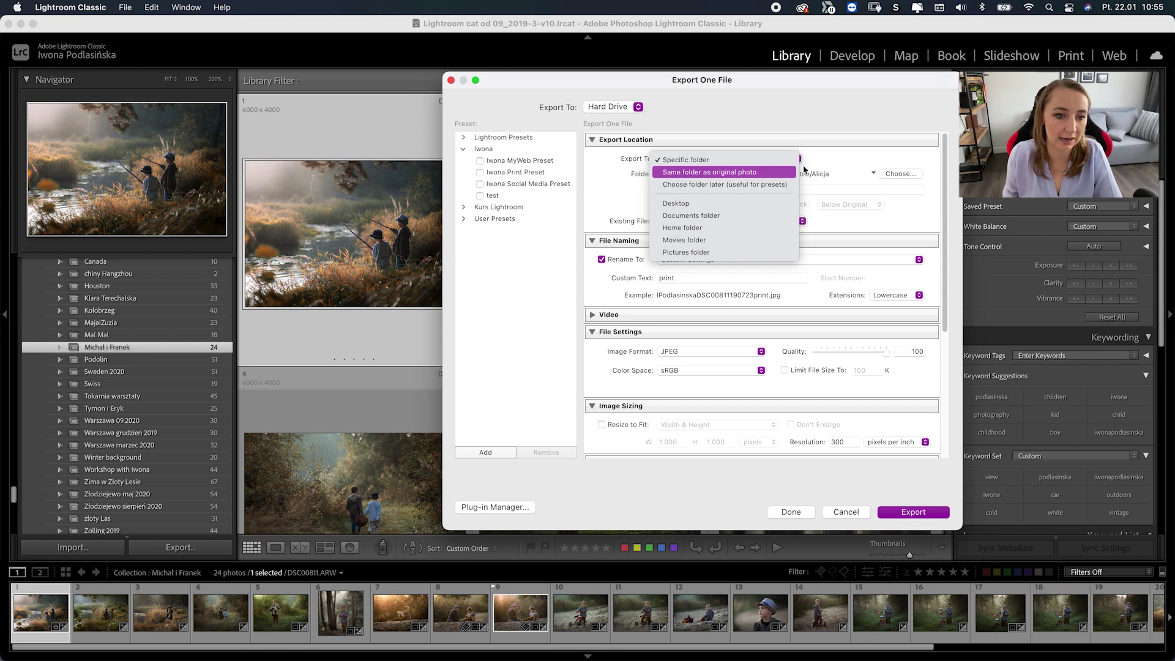
{"action": "left_click", "coordinate": [824, 164]}
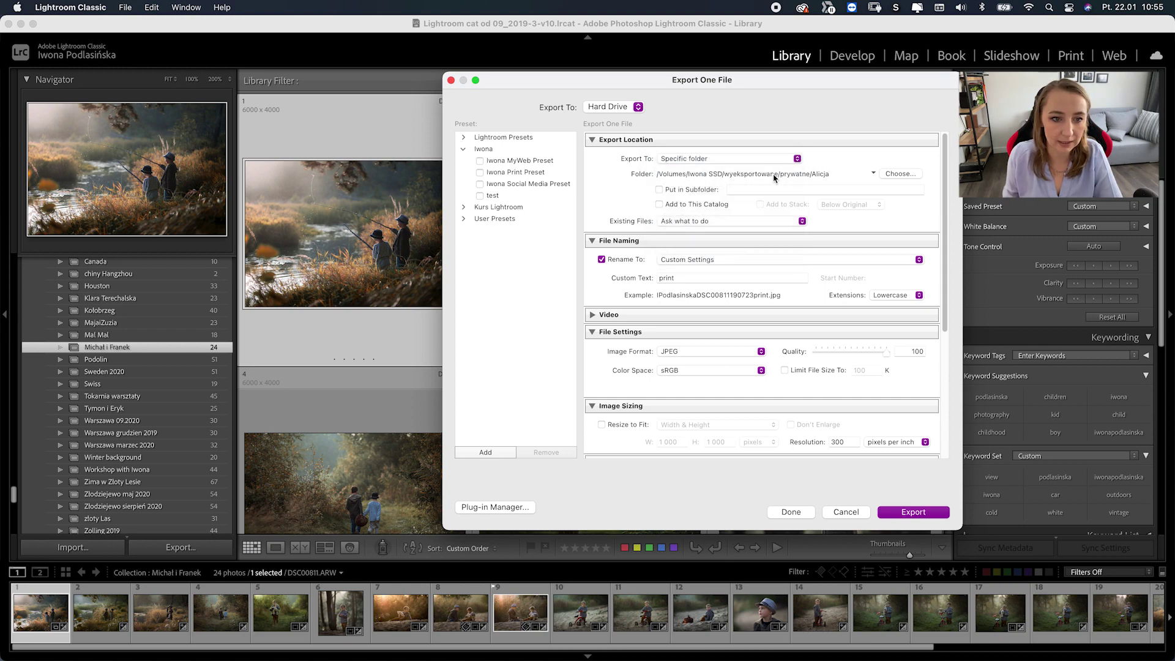
{"action": "left_click", "coordinate": [874, 174]}
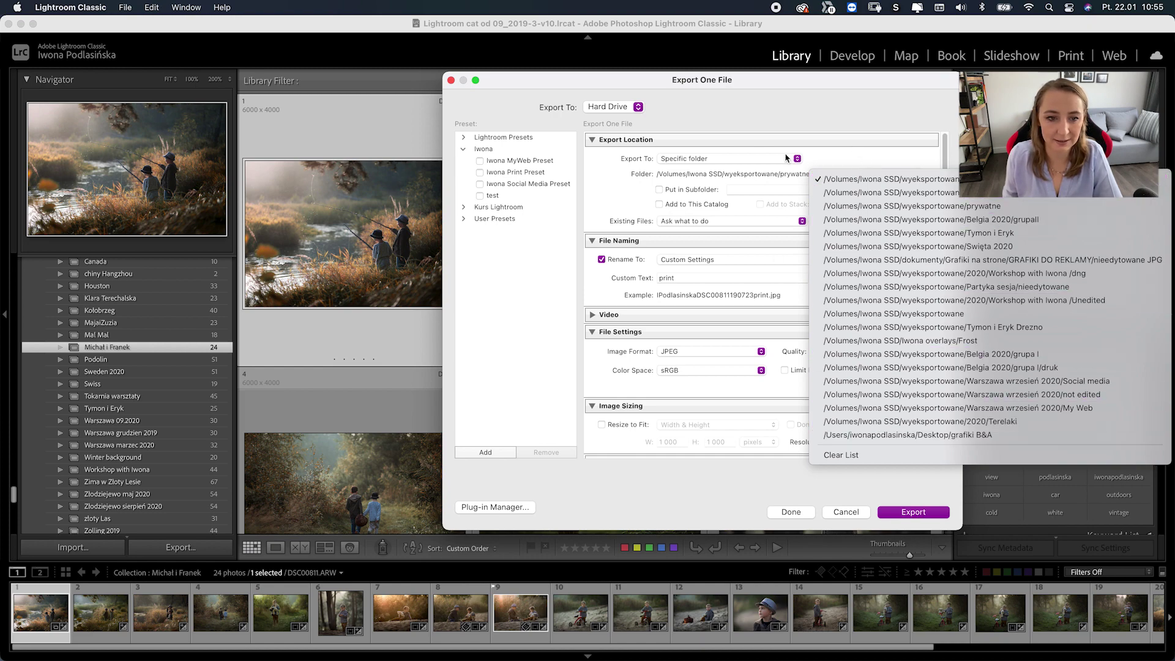
{"action": "left_click", "coordinate": [847, 157]}
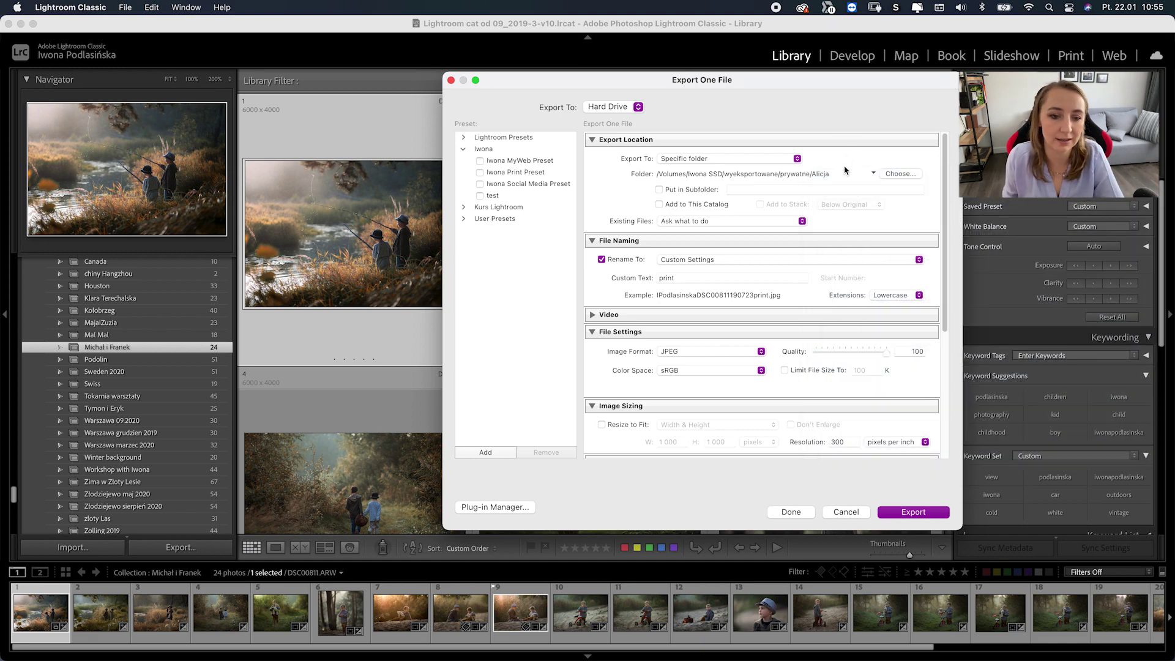
{"action": "left_click", "coordinate": [896, 174]}
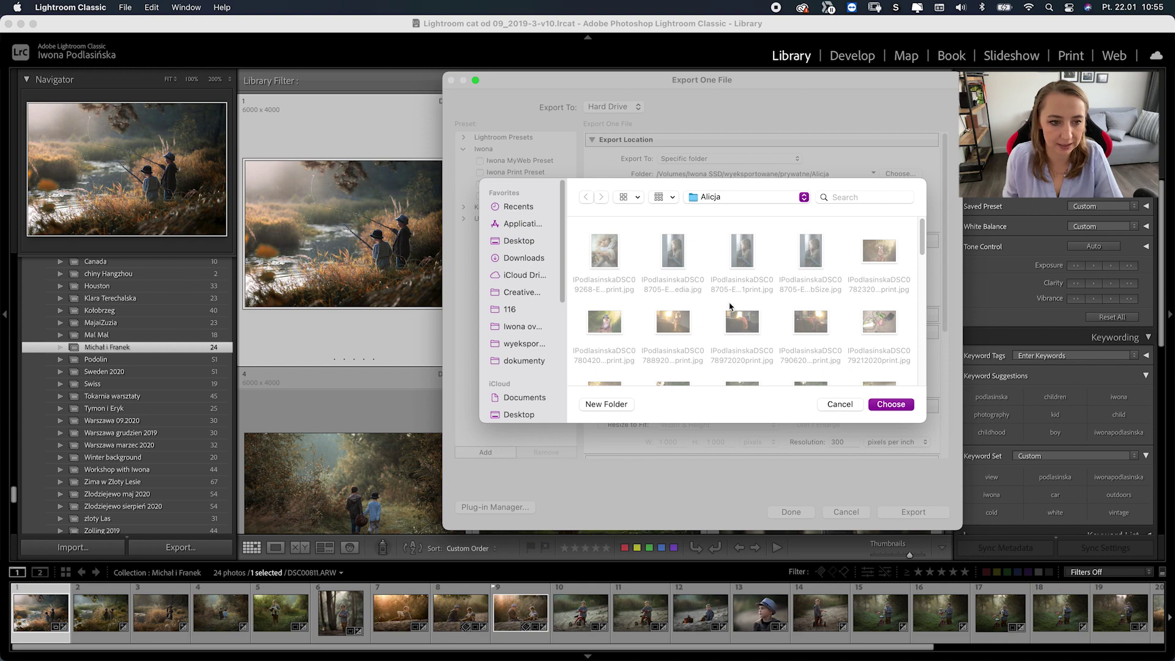
{"action": "left_click", "coordinate": [839, 404]}
Scroll the export dialog down to the File Settings and Metadata sections
{"action": "scroll", "coordinate": [710, 285], "scroll_direction": "down", "scroll_amount": 3}
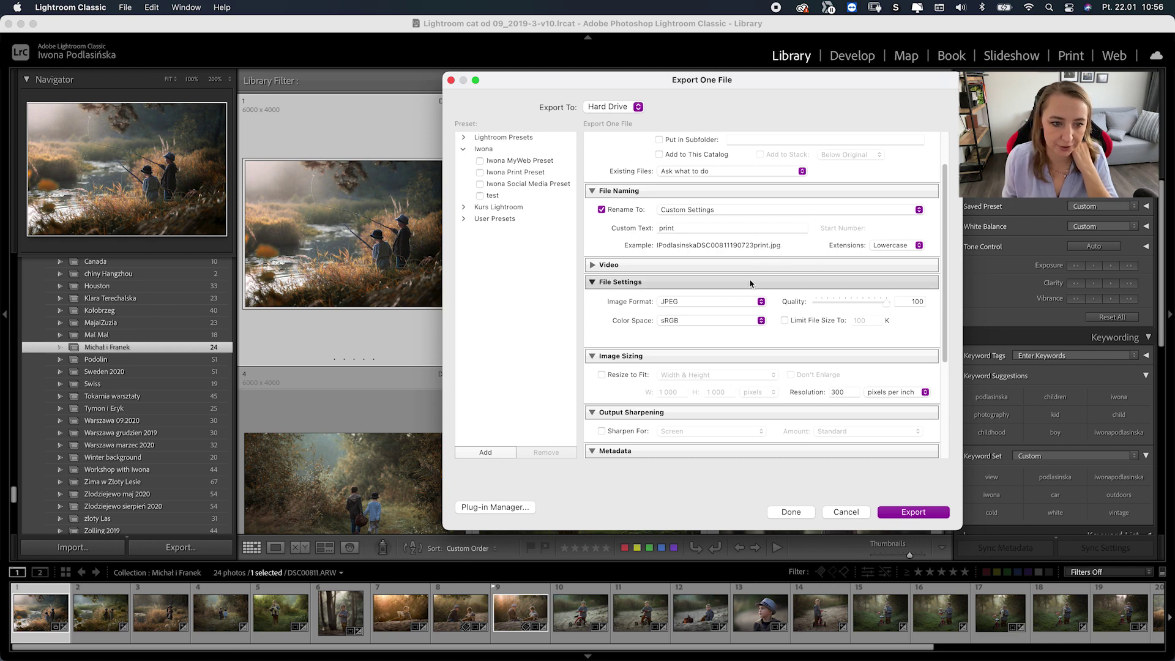
{"action": "scroll", "coordinate": [685, 269], "scroll_direction": "down", "scroll_amount": 2}
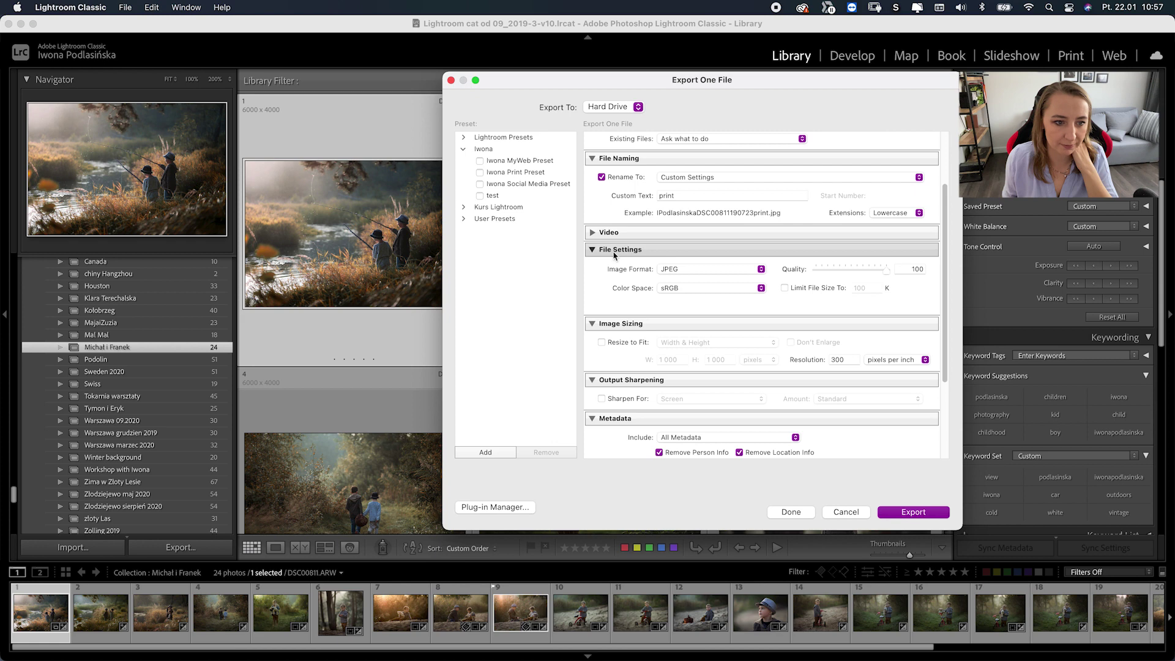
{"action": "left_click", "coordinate": [702, 272]}
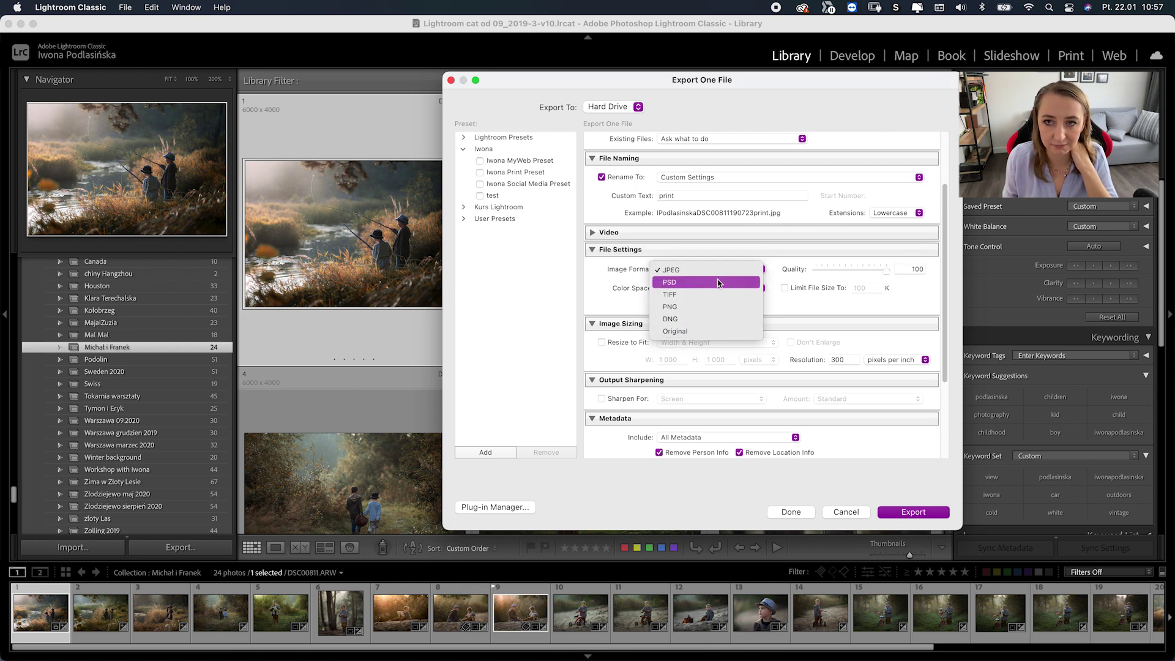
{"action": "left_click", "coordinate": [602, 297]}
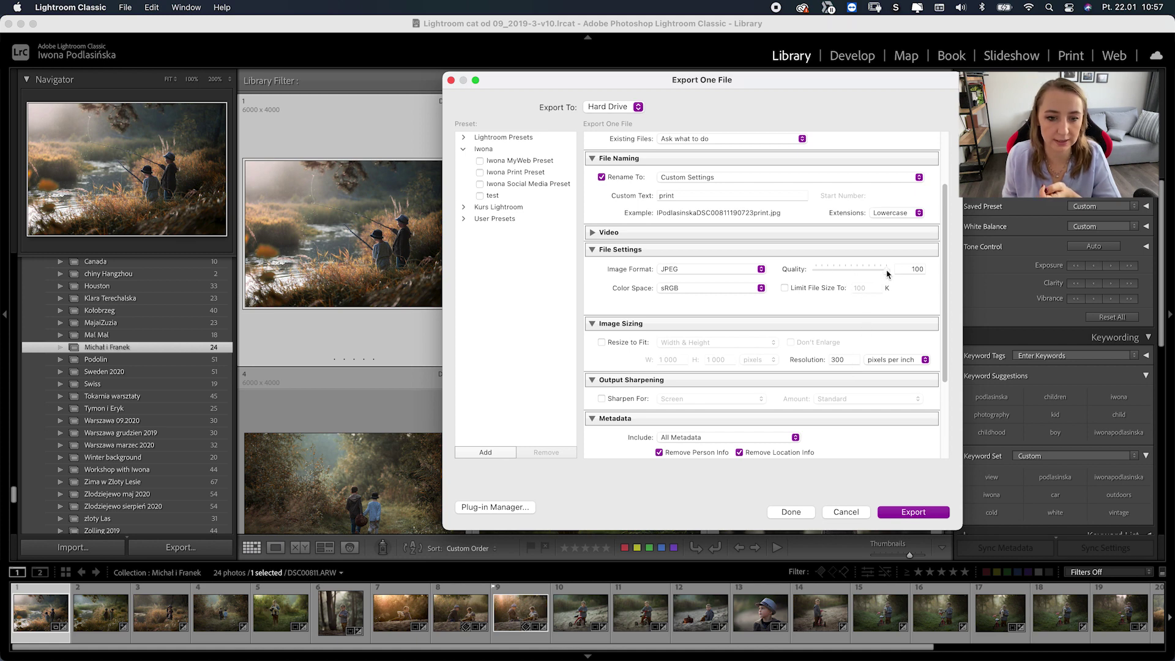
{"action": "mouse_move", "coordinate": [887, 275]}
{"action": "left_mouse_down"}
{"action": "mouse_move", "coordinate": [870, 275]}
{"action": "mouse_move", "coordinate": [902, 268]}
{"action": "left_mouse_up"}
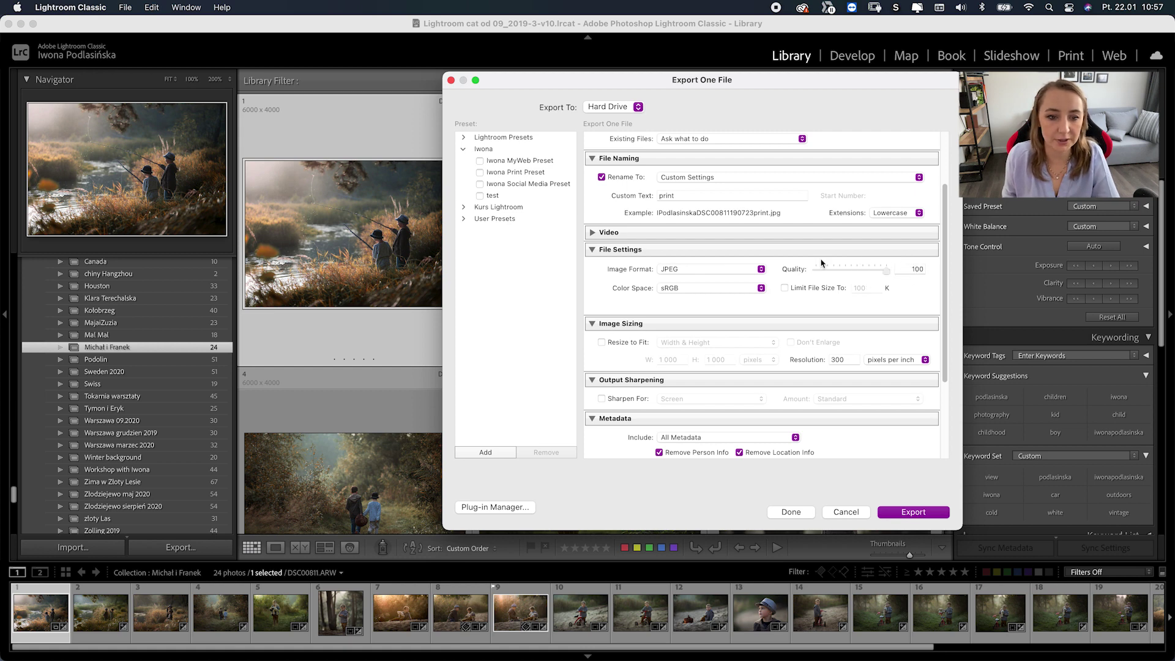
{"action": "scroll", "coordinate": [845, 295], "scroll_direction": "down", "scroll_amount": 3}
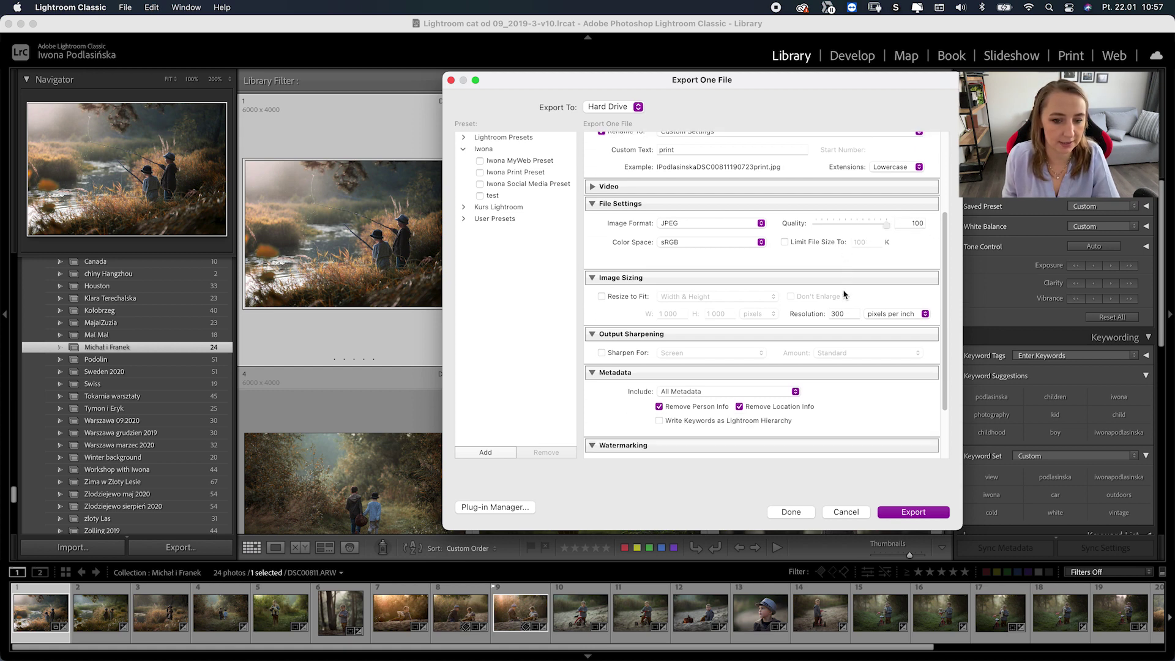
{"action": "scroll", "coordinate": [844, 295], "scroll_direction": "down", "scroll_amount": 3}
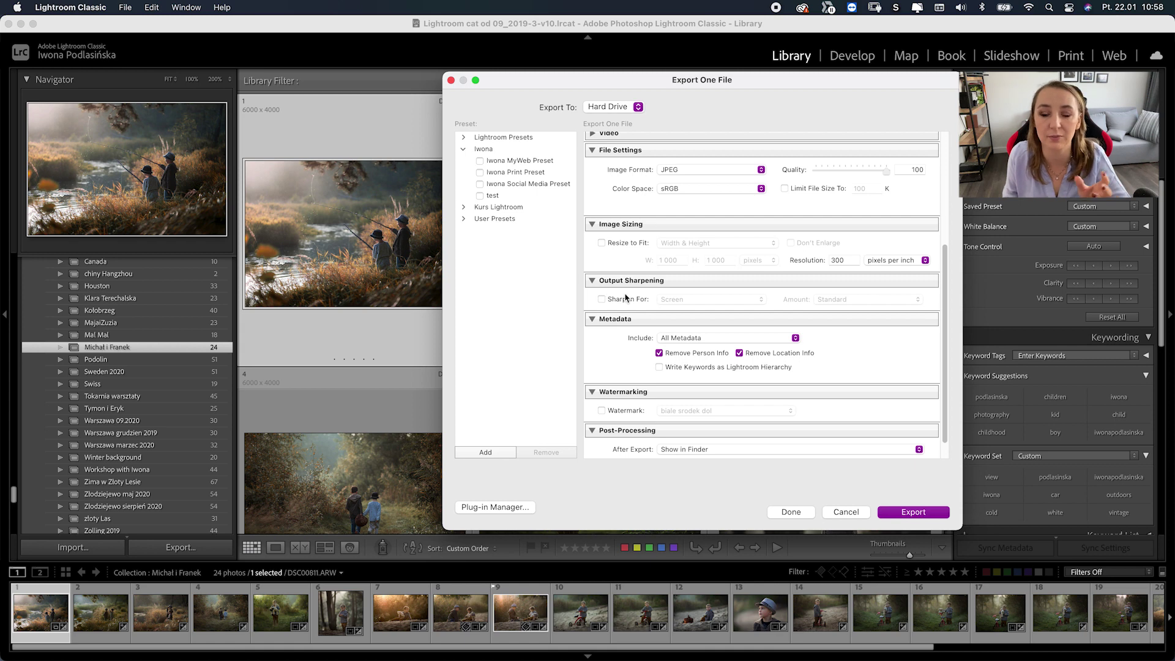
{"action": "scroll", "coordinate": [698, 341], "scroll_direction": "down", "scroll_amount": 1}
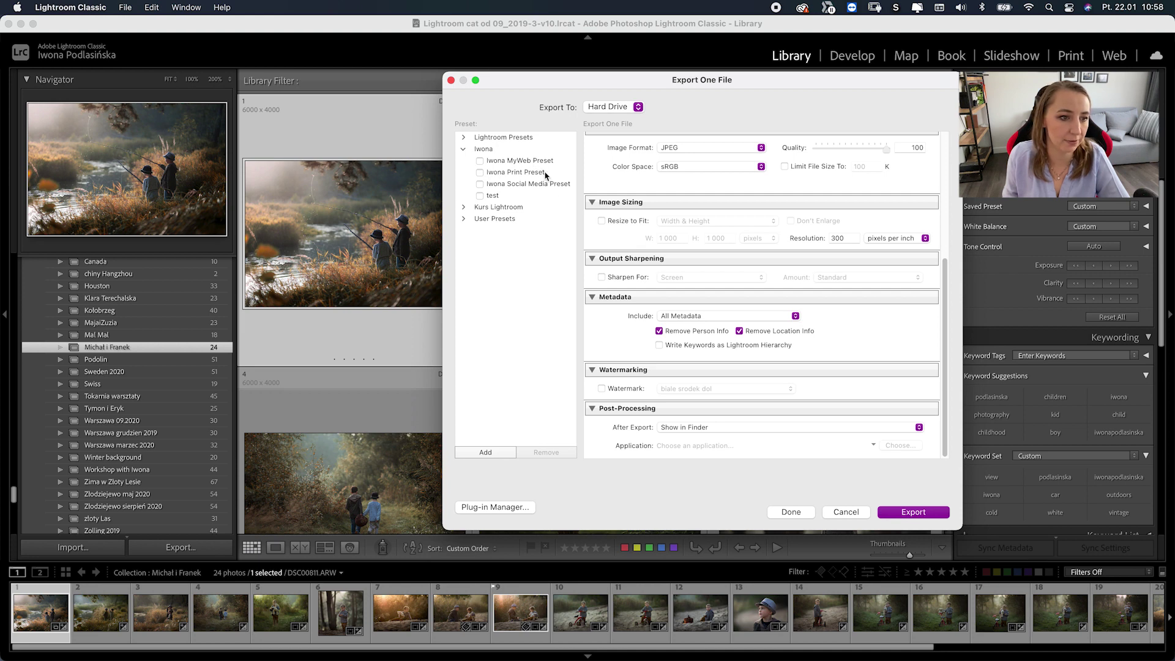
Load the user's Social Media preset and review its 2048 px, 72 ppi, sharpening and watermark settings
{"action": "left_click", "coordinate": [518, 183]}
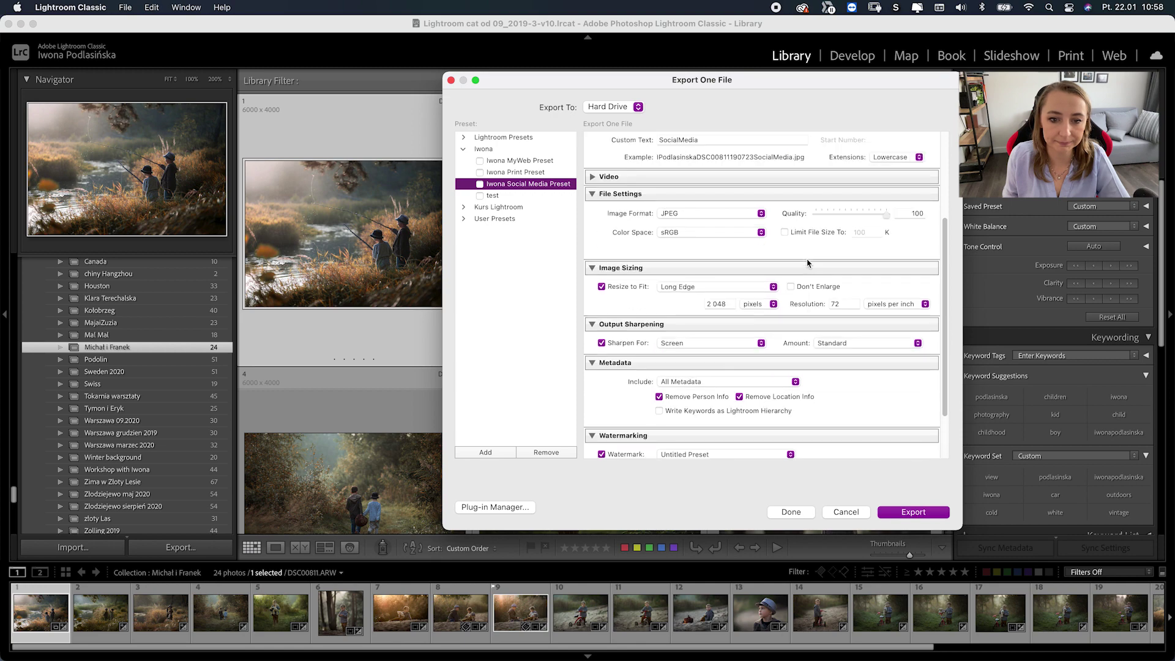
{"action": "scroll", "coordinate": [807, 264], "scroll_direction": "up", "scroll_amount": 5}
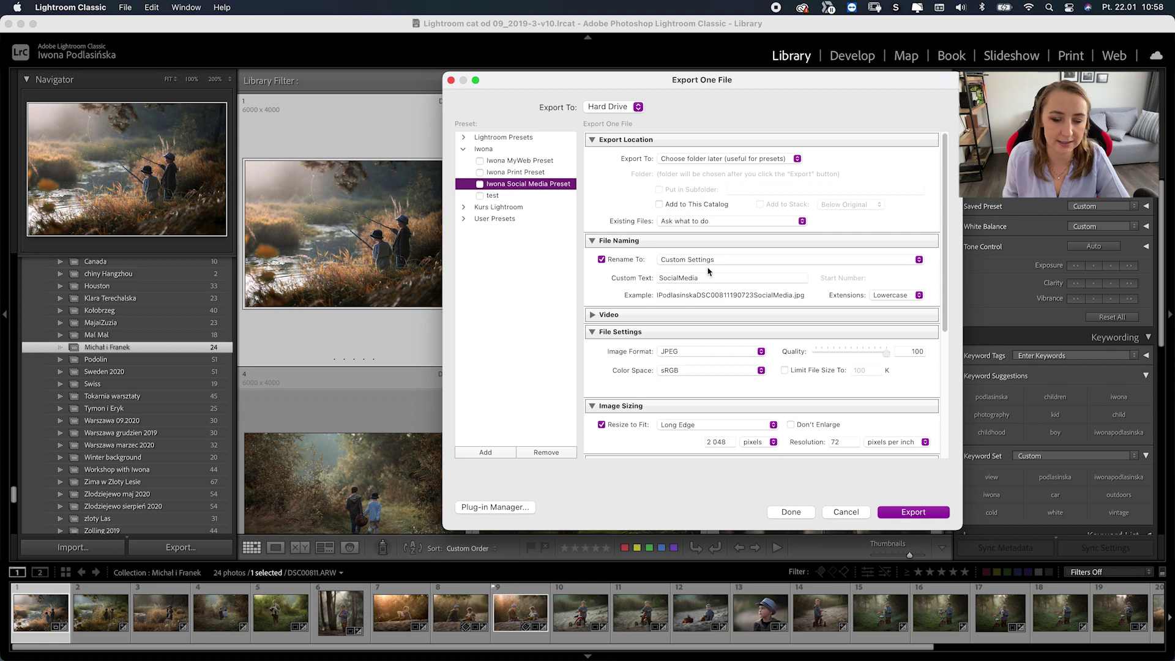
{"action": "scroll", "coordinate": [710, 281], "scroll_direction": "down", "scroll_amount": 3}
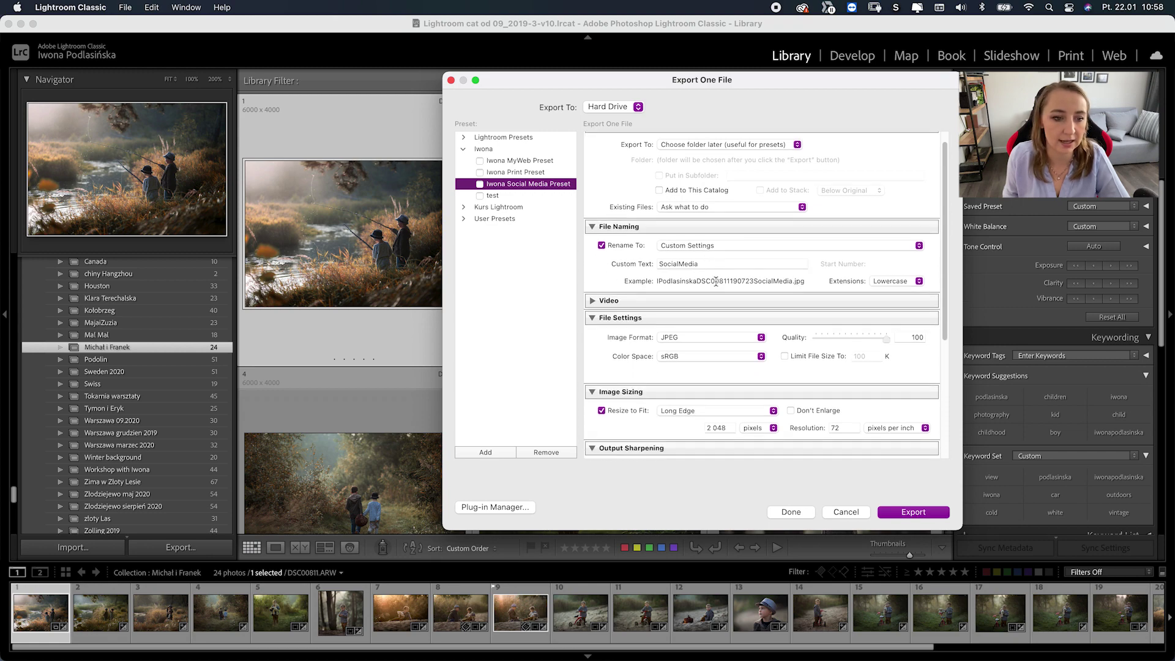
{"action": "scroll", "coordinate": [710, 326], "scroll_direction": "down", "scroll_amount": 4}
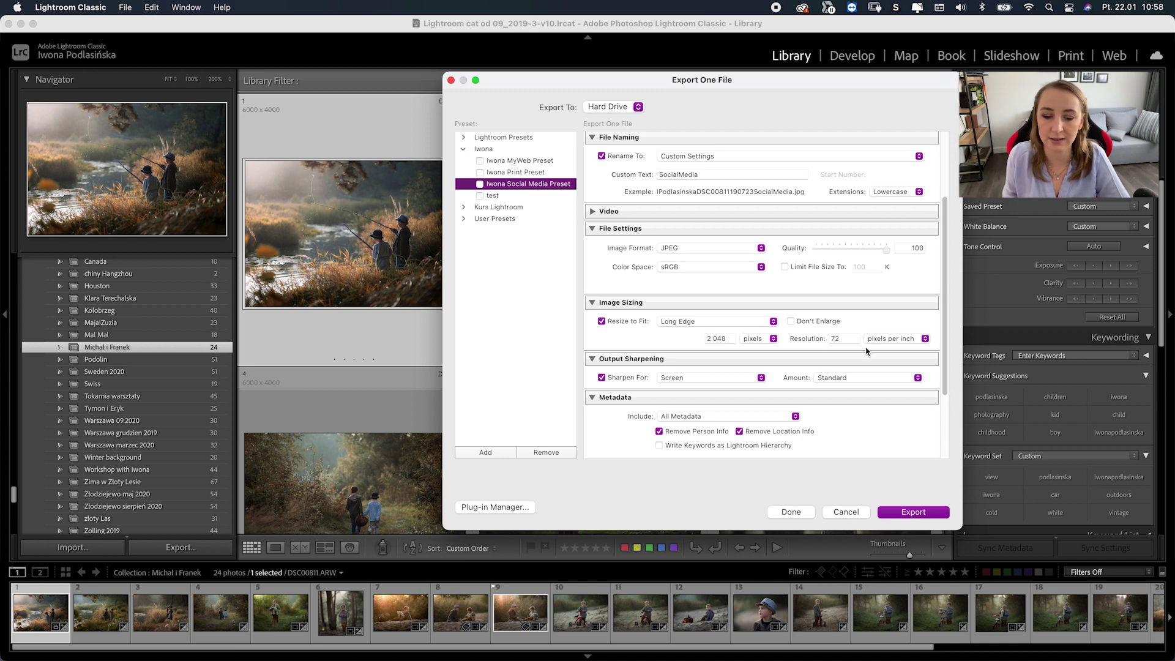
{"action": "scroll", "coordinate": [830, 352], "scroll_direction": "down", "scroll_amount": 5}
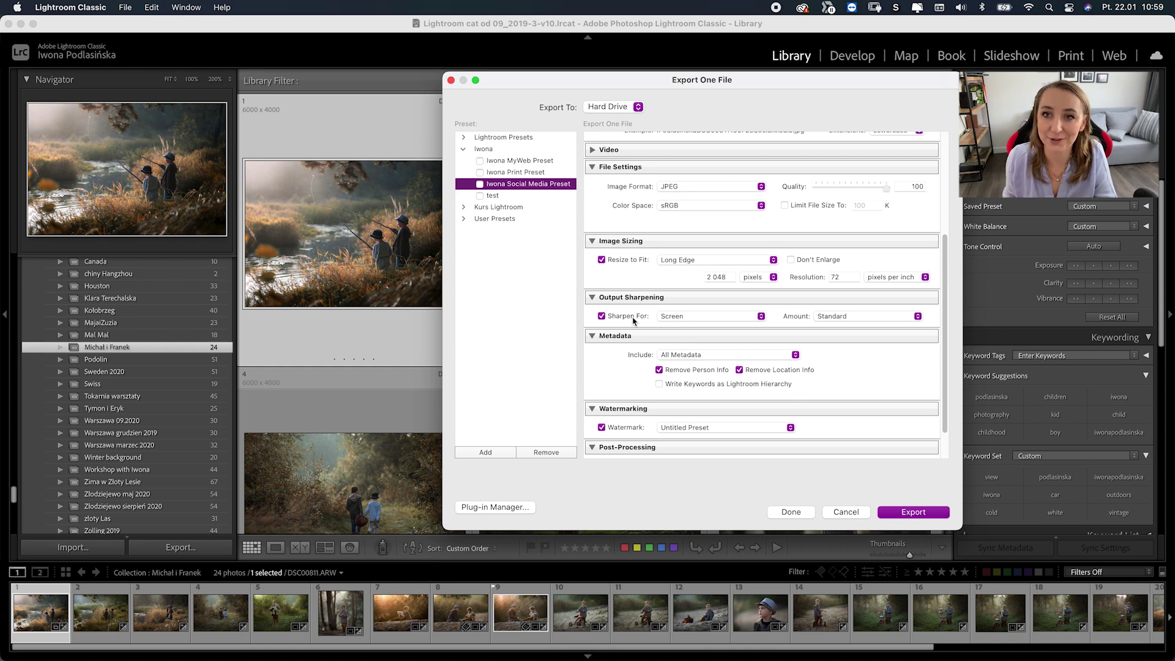
Scroll to Watermarking and drop down the Watermark preset list
{"action": "scroll", "coordinate": [665, 351], "scroll_direction": "down", "scroll_amount": 2}
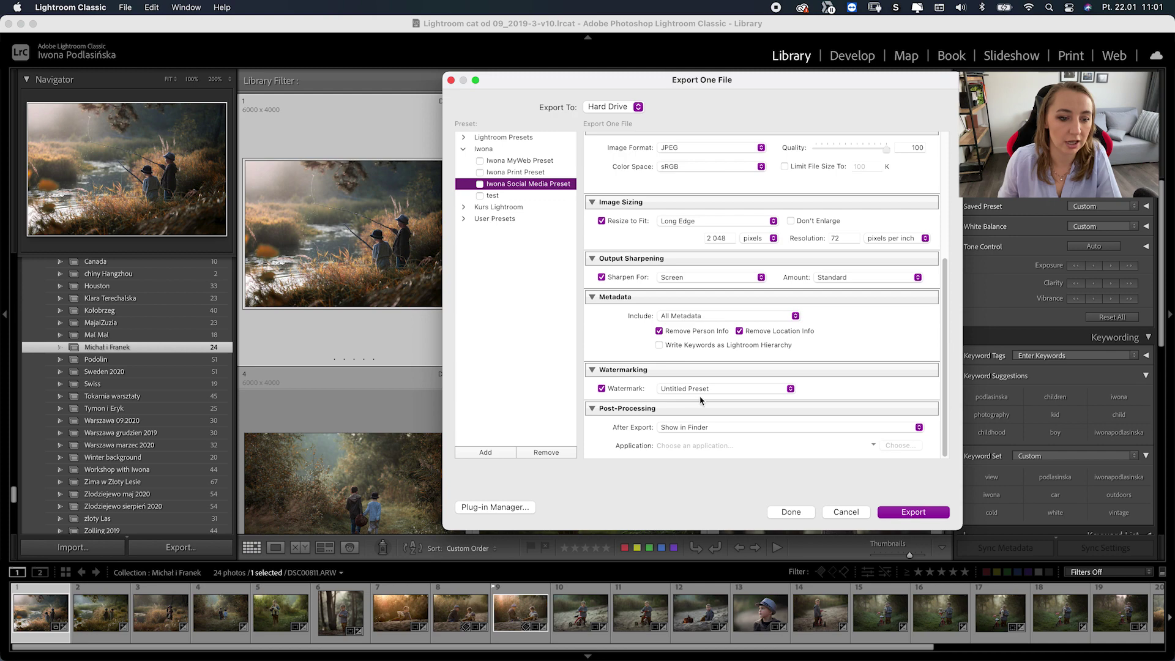
{"action": "left_click", "coordinate": [676, 390]}
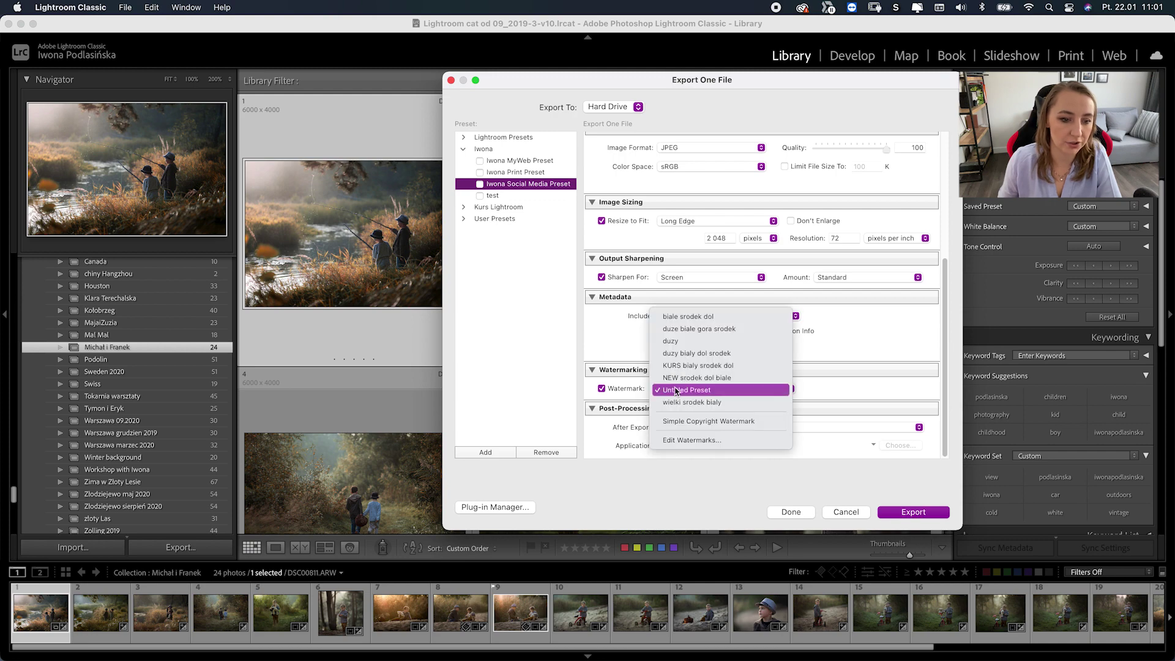
Open Edit Watermarks on the Untitled Preset, try Text, then switch to the Graphic style
{"action": "left_click", "coordinate": [676, 441]}
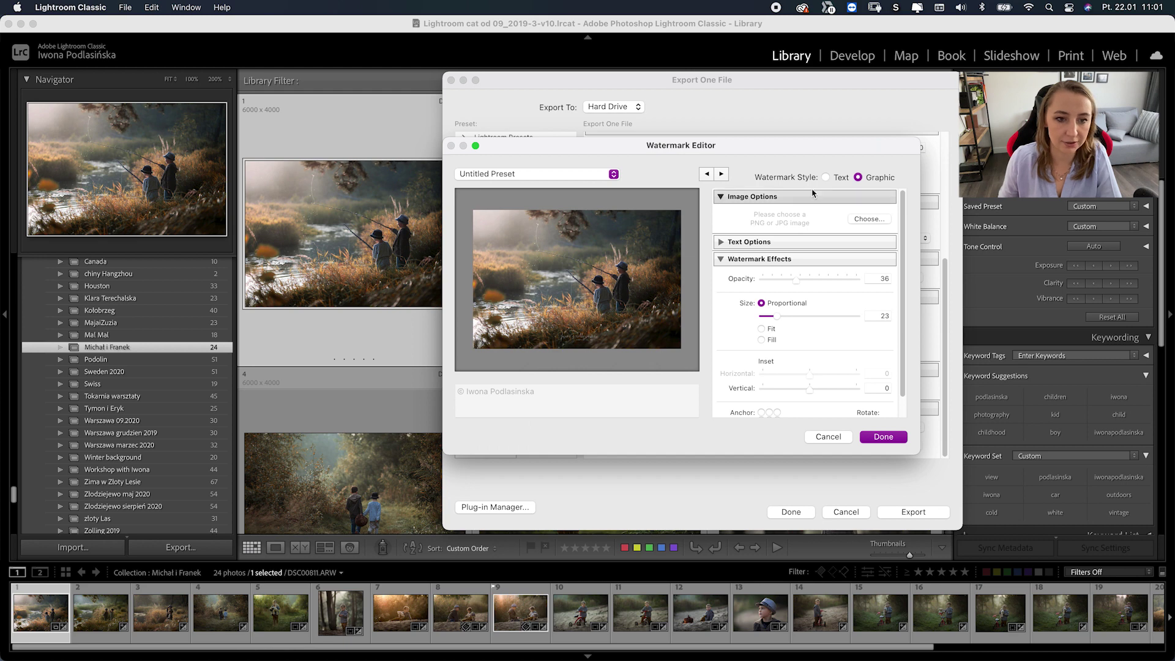
{"action": "left_click", "coordinate": [825, 177]}
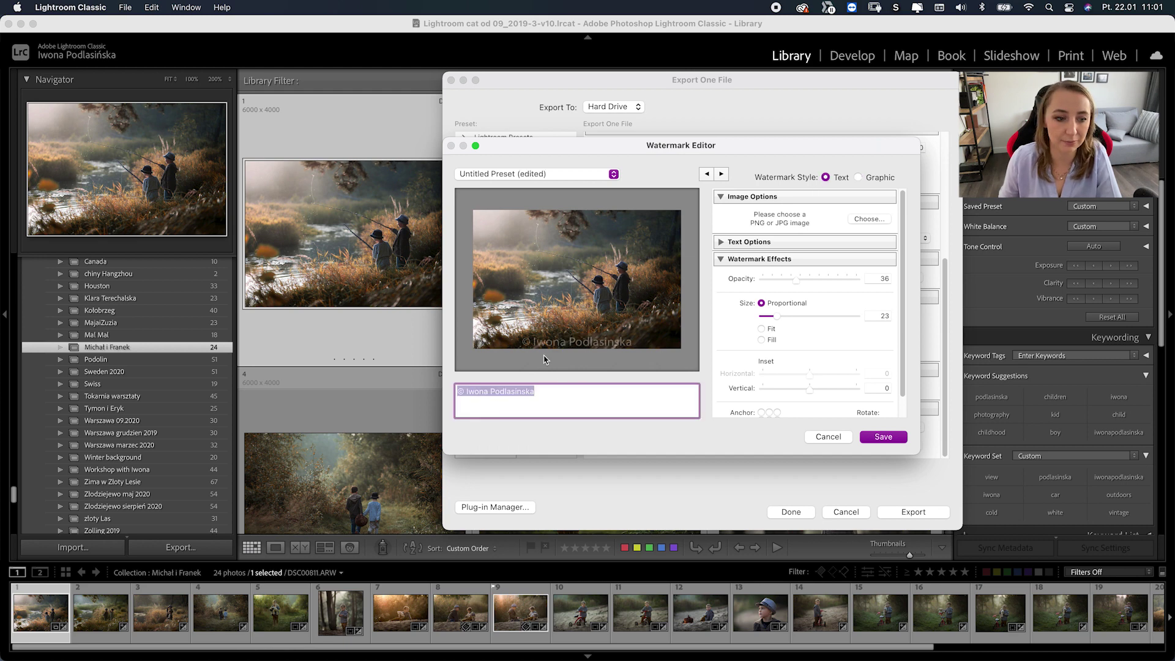
{"action": "mouse_move", "coordinate": [619, 342]}
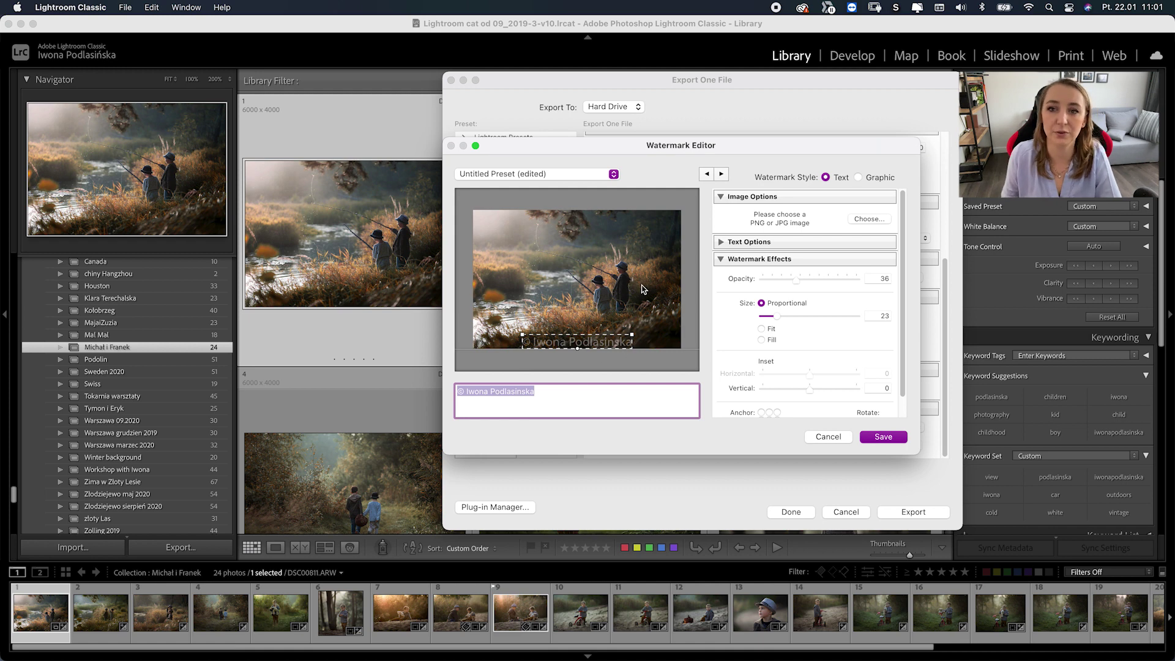
{"action": "left_click", "coordinate": [864, 178]}
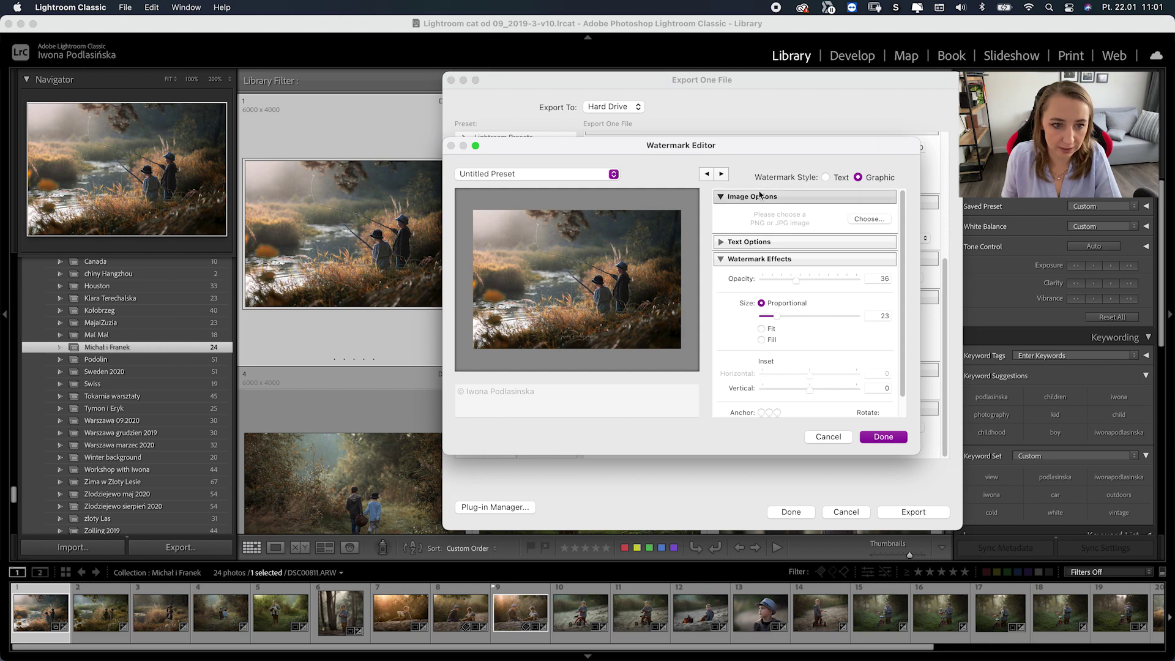
{"action": "left_click", "coordinate": [855, 221]}
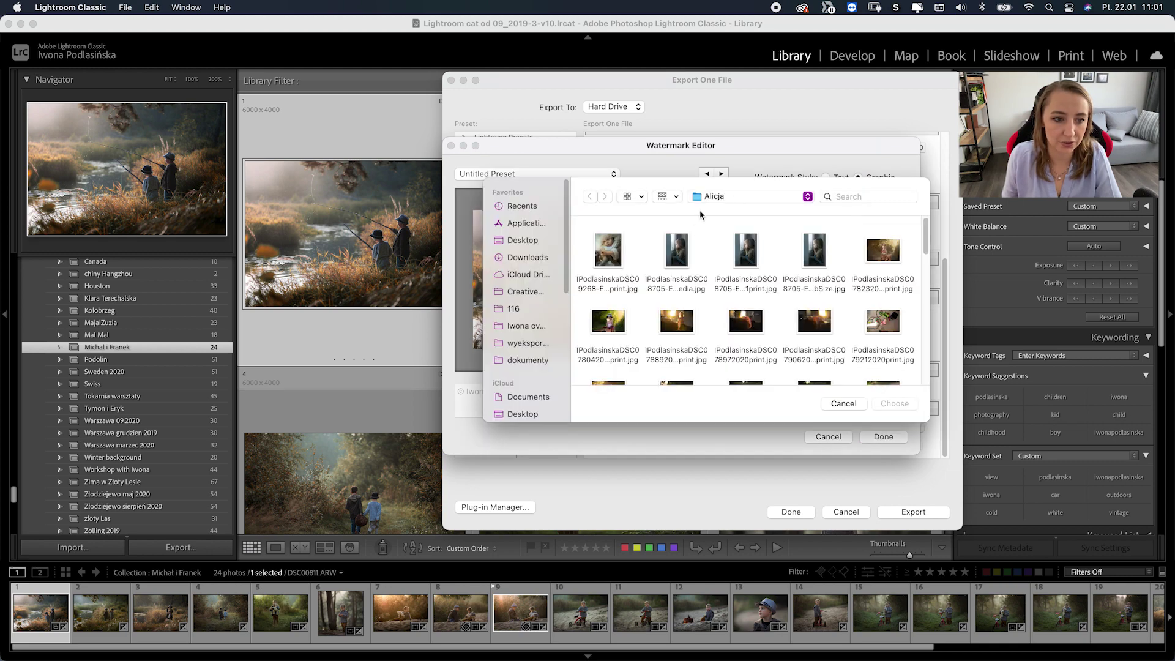
{"action": "scroll", "coordinate": [532, 389], "scroll_direction": "down", "scroll_amount": 3}
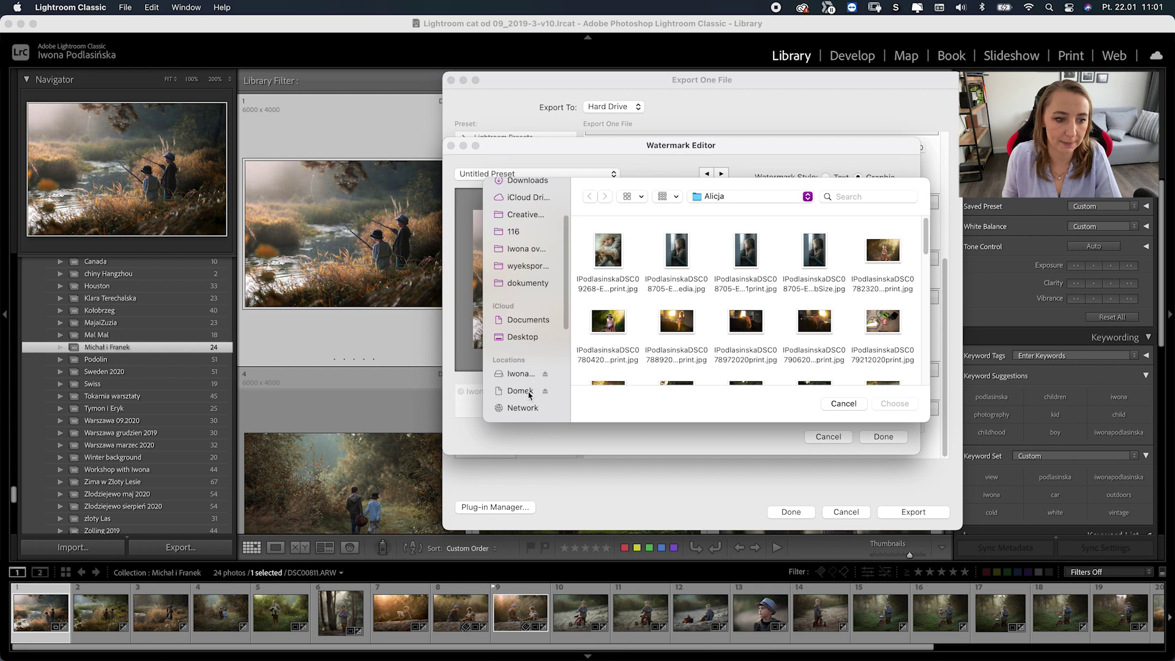
{"action": "left_click", "coordinate": [522, 391]}
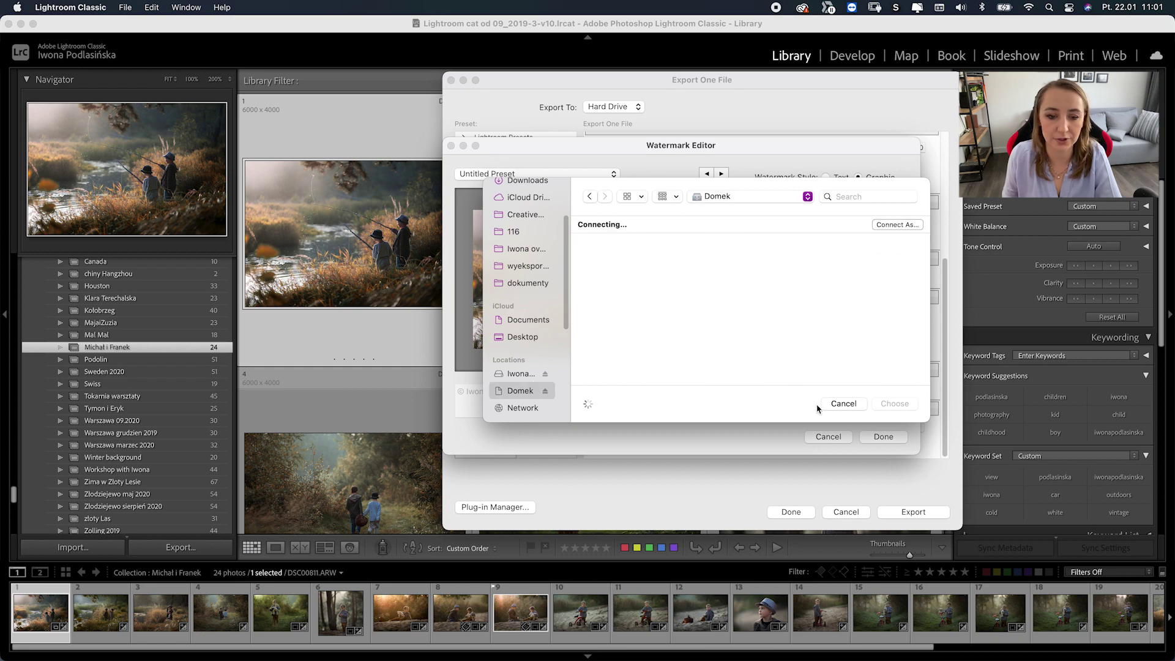
{"action": "left_click", "coordinate": [842, 403]}
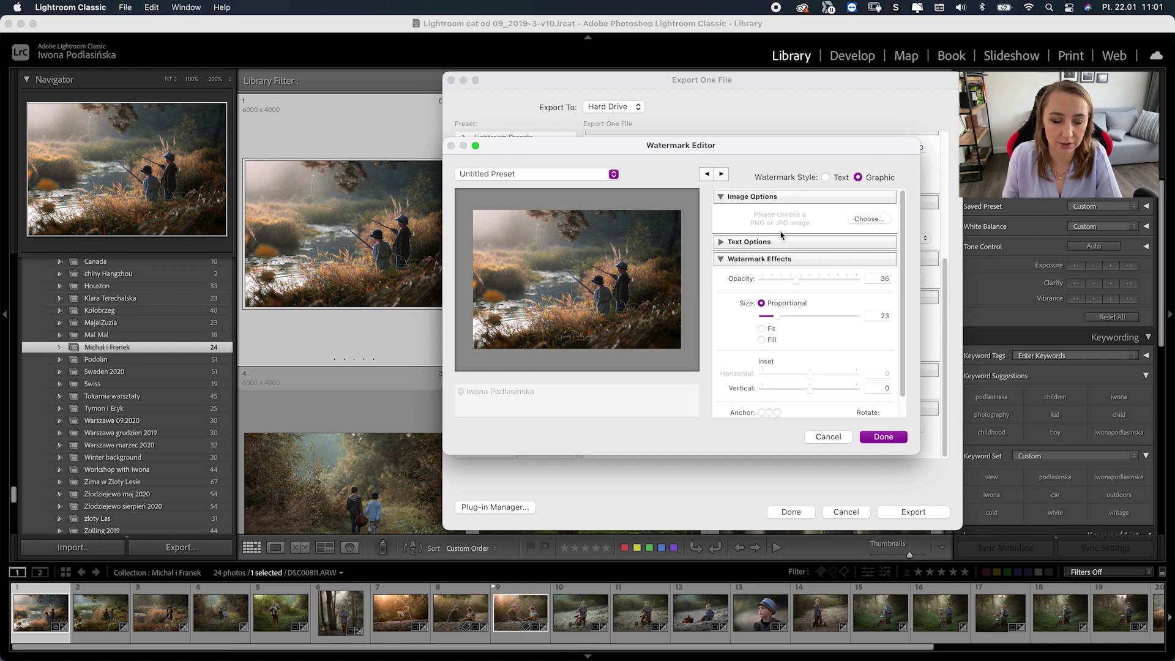
Try several anchor positions and sizes, settling on a bottom-centre anchor for the watermark
{"action": "left_click", "coordinate": [726, 242]}
{"action": "left_click", "coordinate": [738, 242]}
{"action": "scroll", "coordinate": [741, 268], "scroll_direction": "down", "scroll_amount": 2}
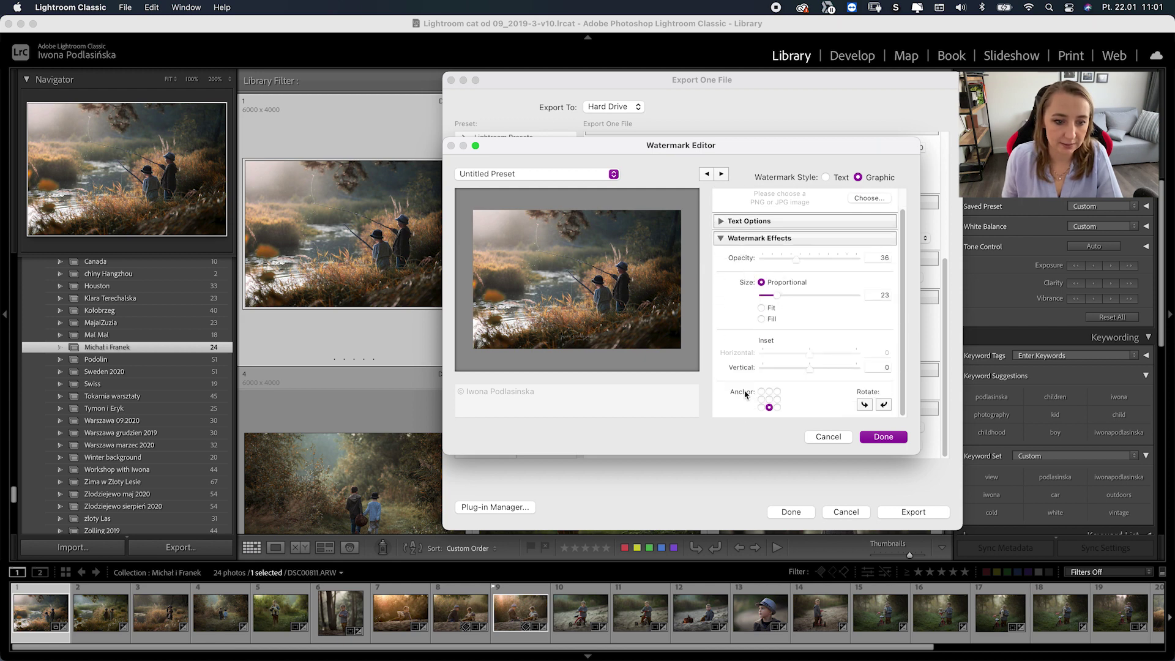
{"action": "left_click", "coordinate": [769, 391]}
{"action": "left_click", "coordinate": [769, 400]}
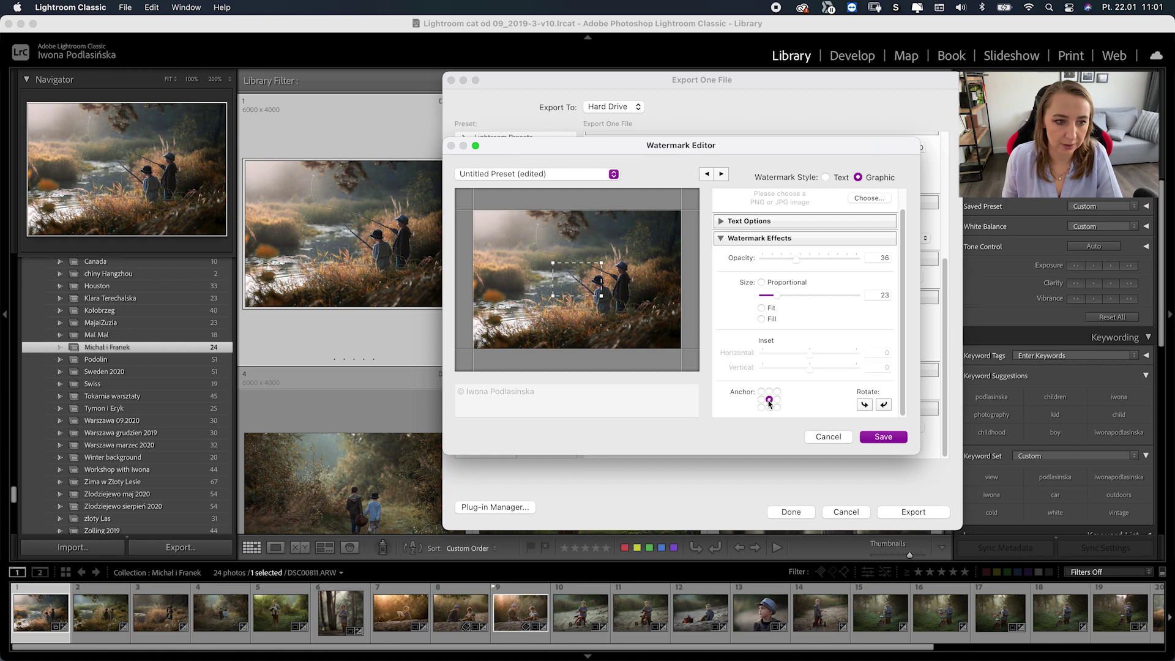
{"action": "left_click", "coordinate": [769, 407]}
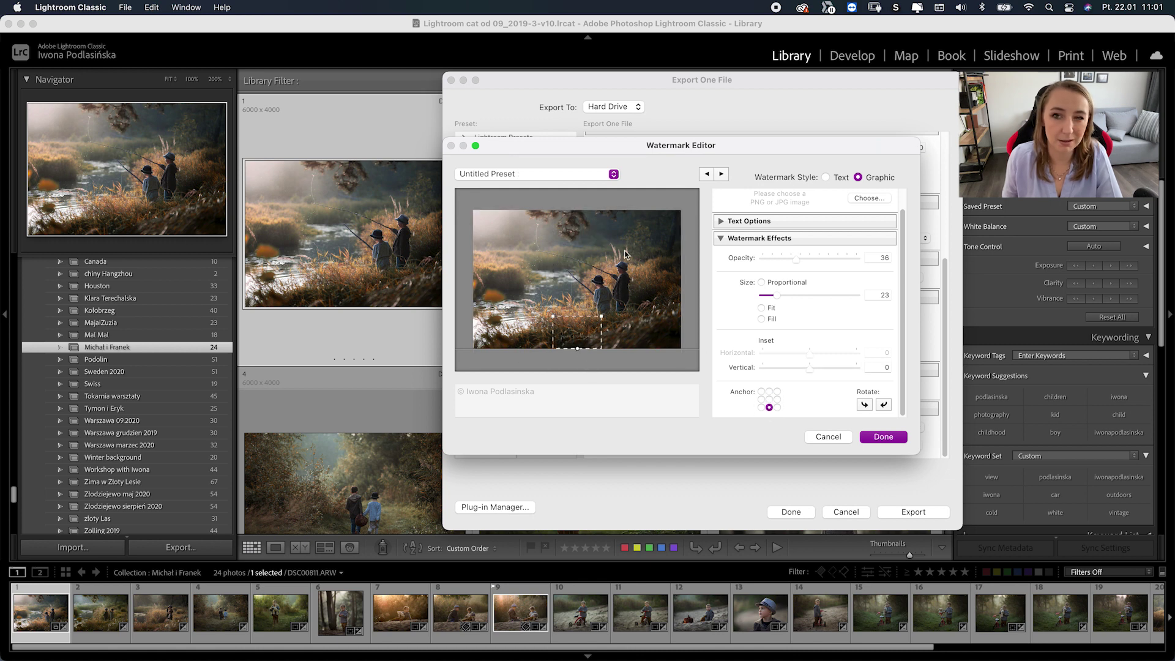
{"action": "left_click", "coordinate": [778, 407]}
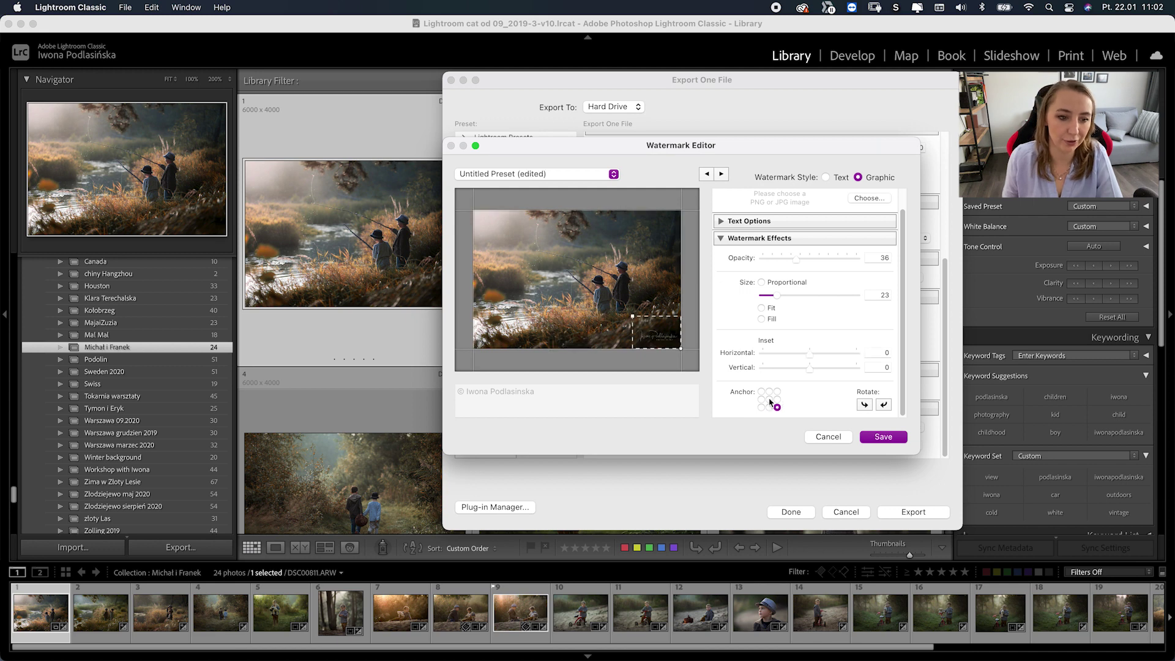
{"action": "mouse_move", "coordinate": [806, 360]}
{"action": "left_mouse_down"}
{"action": "mouse_move", "coordinate": [828, 368]}
{"action": "mouse_move", "coordinate": [787, 365]}
{"action": "mouse_move", "coordinate": [820, 371]}
{"action": "mouse_move", "coordinate": [806, 354]}
{"action": "mouse_move", "coordinate": [823, 354]}
{"action": "left_mouse_up"}
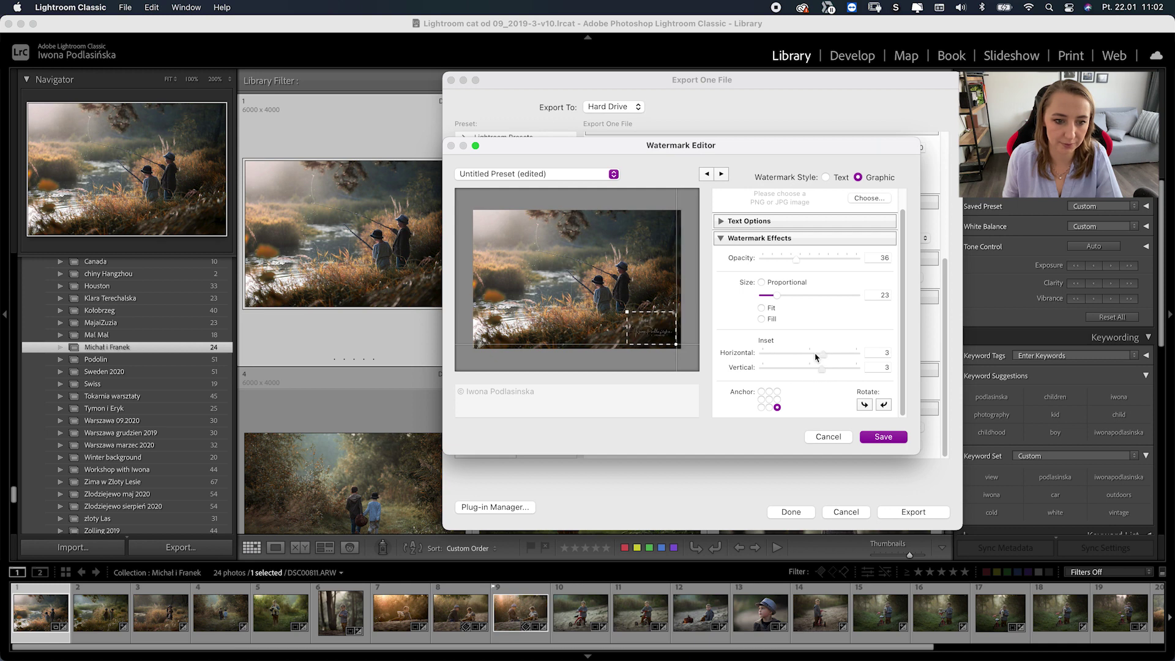
{"action": "left_click_drag", "start_coordinate": [776, 295], "coordinate": [799, 264]}
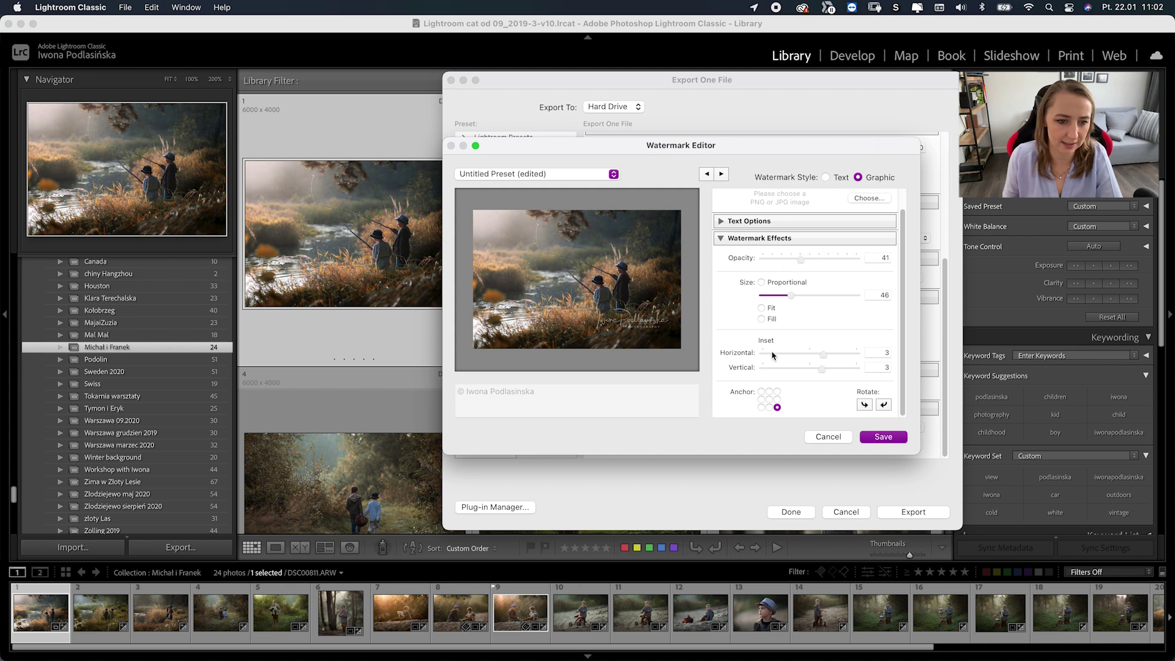
{"action": "left_click", "coordinate": [770, 407]}
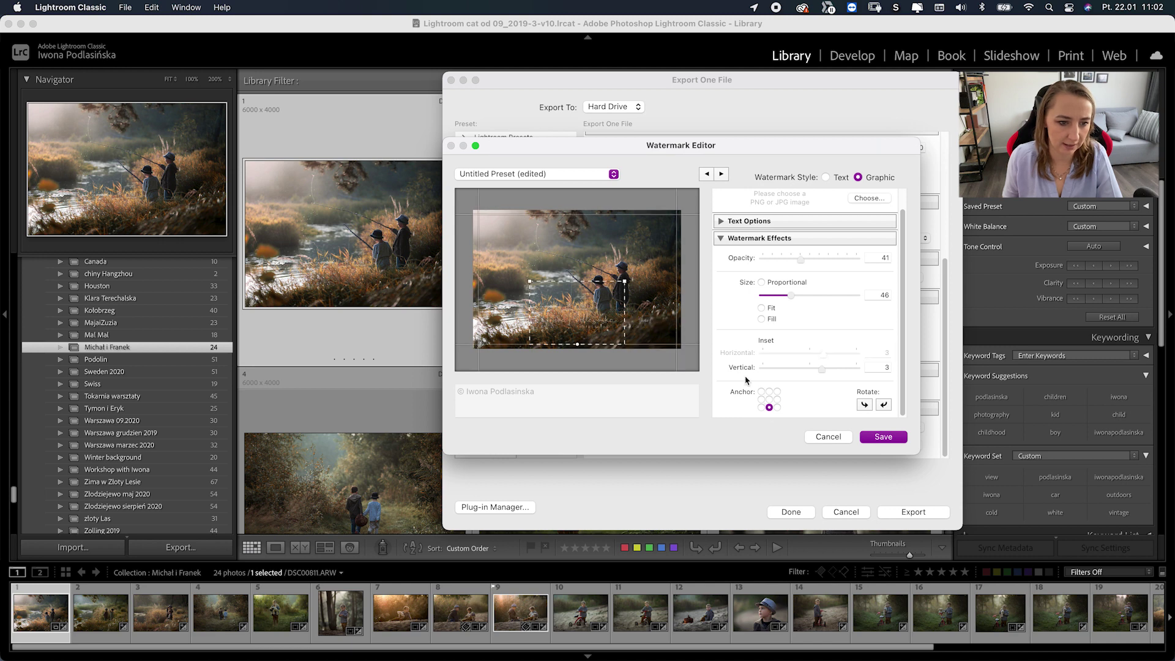
Set the watermark size to 30, vertical inset to -1 and opacity to 53
{"action": "left_click", "coordinate": [789, 295]}
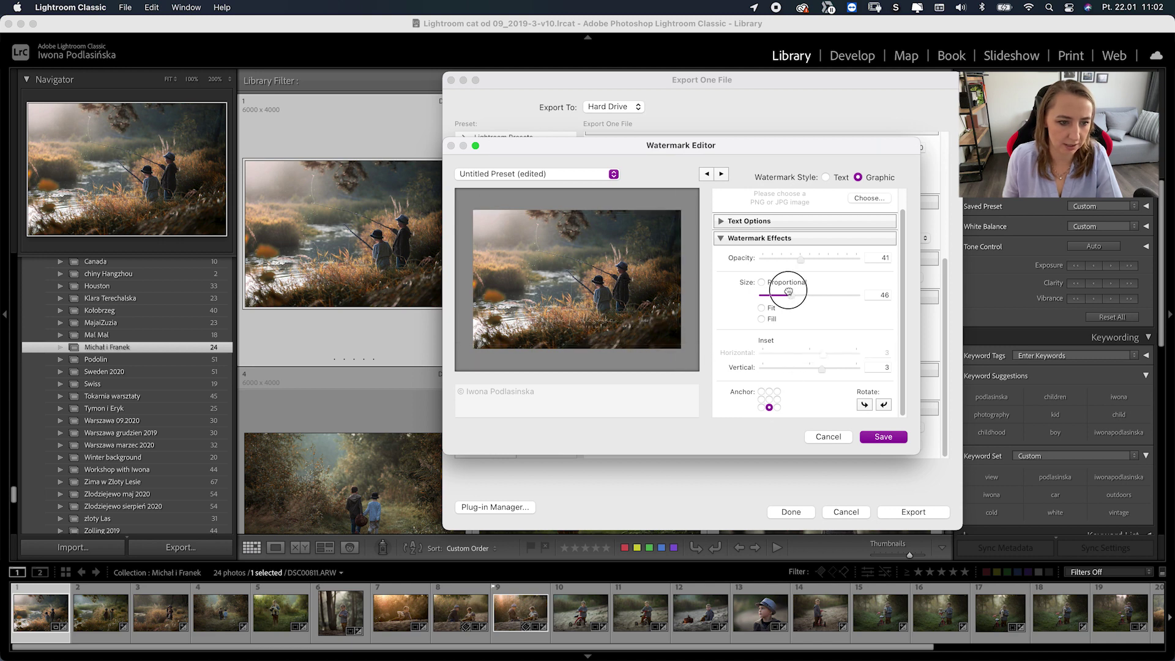
{"action": "left_click_drag", "start_coordinate": [788, 296], "coordinate": [782, 296]}
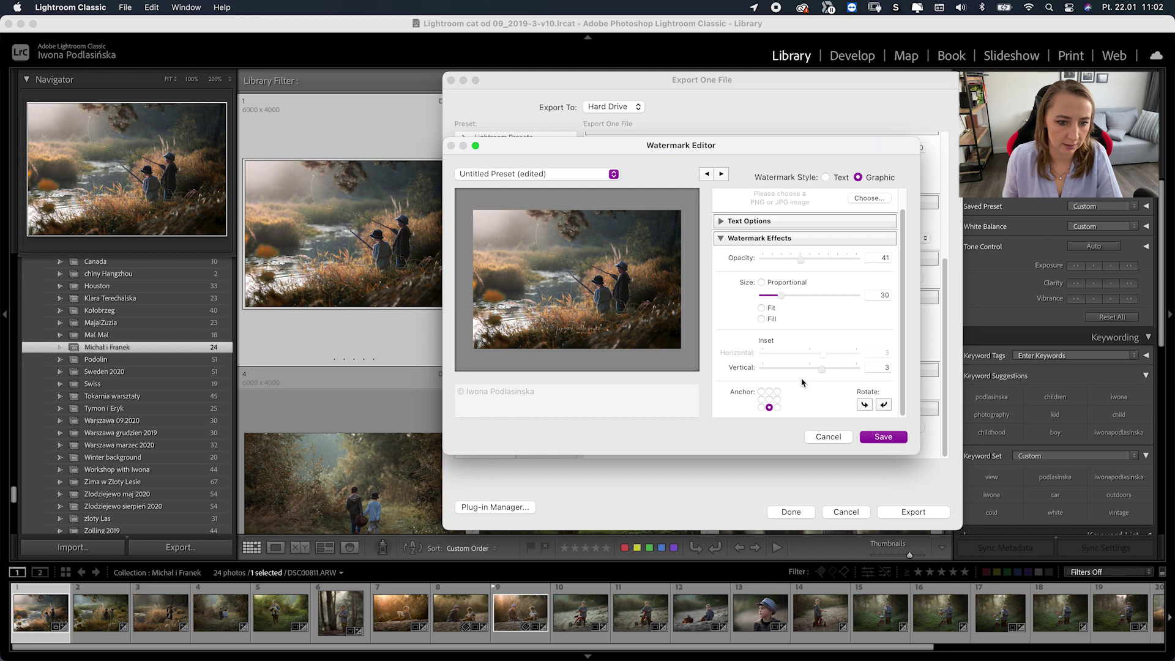
{"action": "left_click", "coordinate": [821, 370]}
{"action": "left_click_drag", "start_coordinate": [821, 370], "coordinate": [803, 367]}
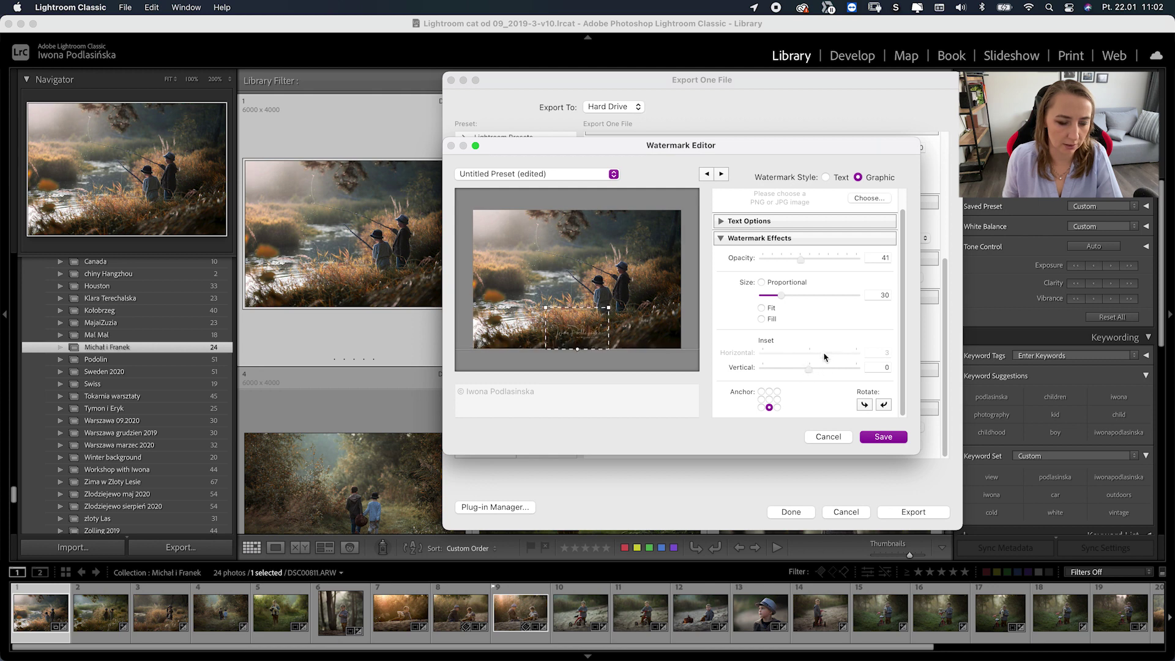
{"action": "left_click", "coordinate": [806, 260]}
{"action": "left_click_drag", "start_coordinate": [805, 260], "coordinate": [813, 259]}
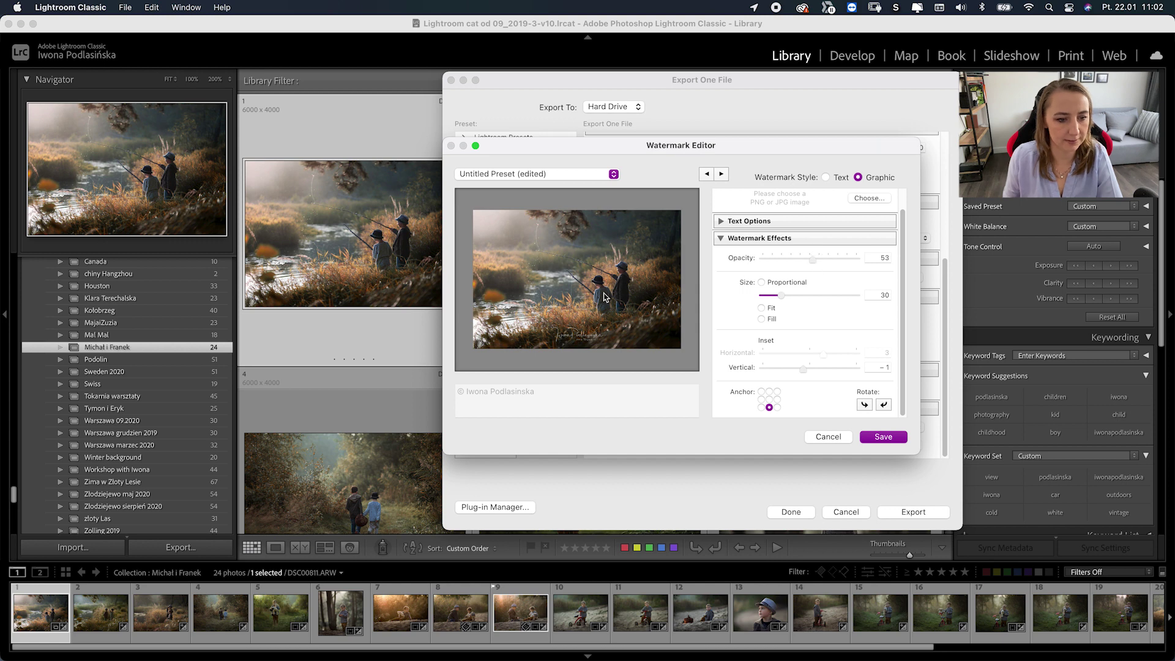
{"action": "mouse_move", "coordinate": [577, 308]}
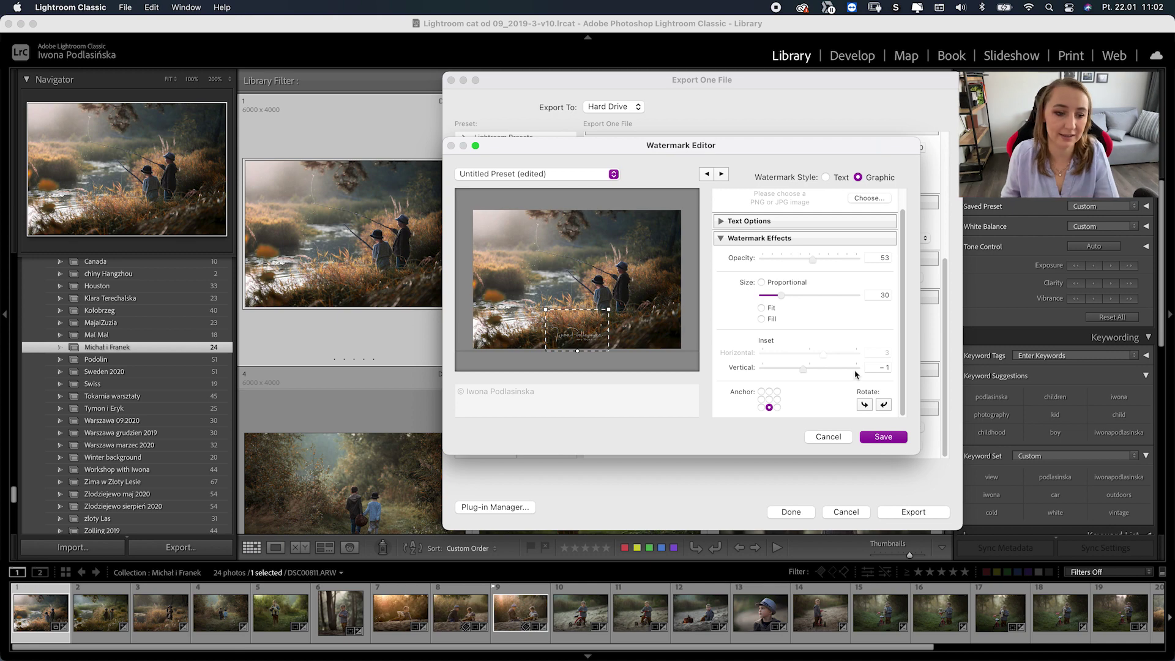
Discard the watermark edits, review the Export One File settings, and close it without exporting
{"action": "left_click", "coordinate": [829, 436]}
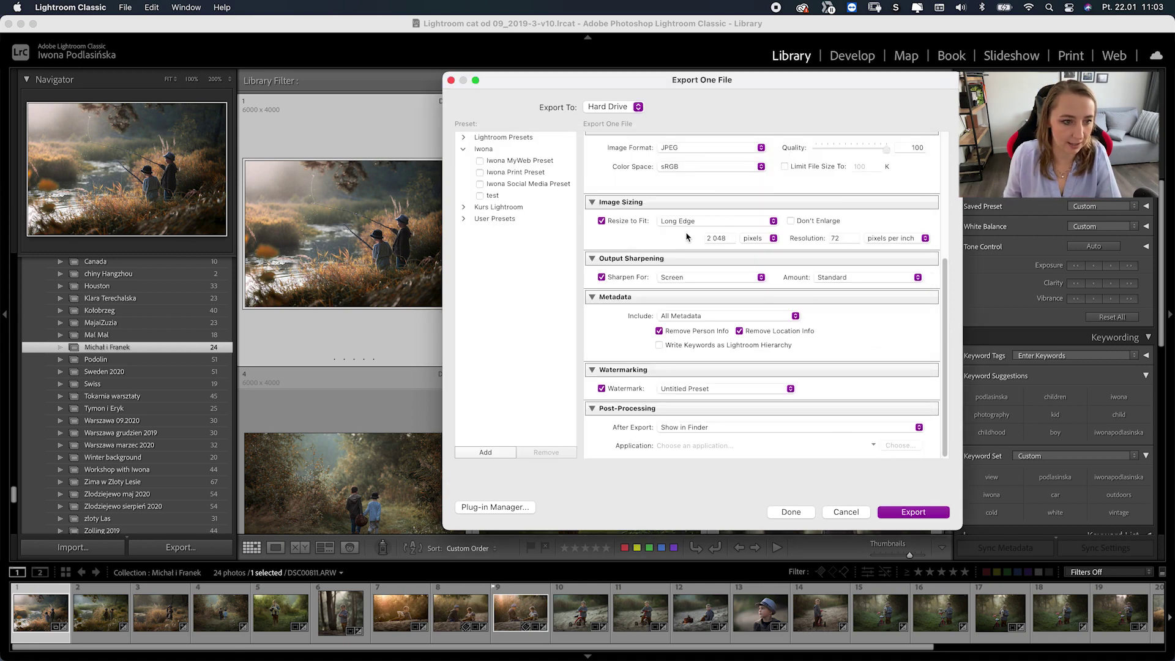
{"action": "scroll", "coordinate": [688, 229], "scroll_direction": "up", "scroll_amount": 5}
{"action": "scroll", "coordinate": [686, 231], "scroll_direction": "down", "scroll_amount": 5}
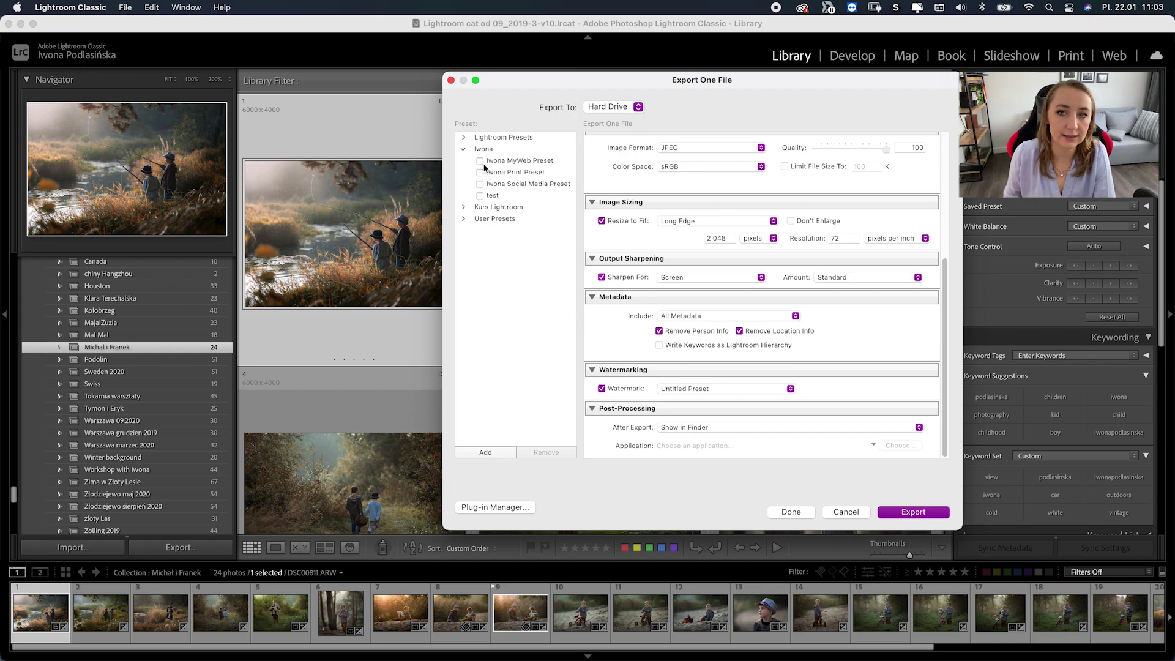
{"action": "left_click", "coordinate": [848, 513]}
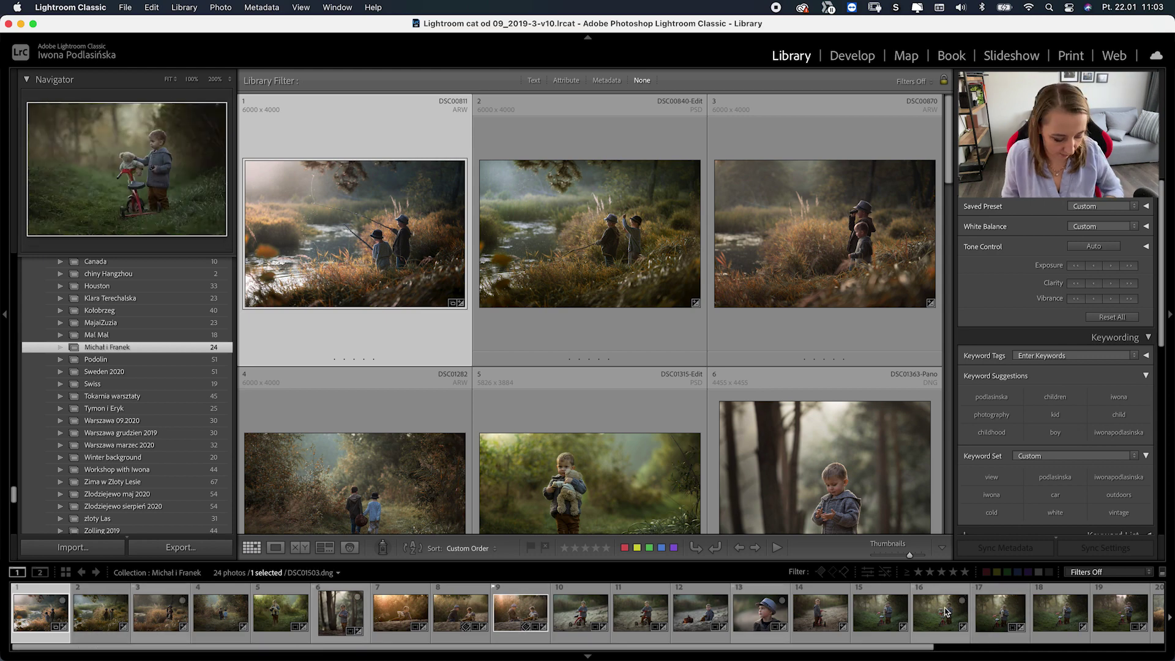
Select photos 1–19 in the filmstrip, then bring up the File menu
{"action": "left_click", "coordinate": [1059, 612], "text": "shift"}
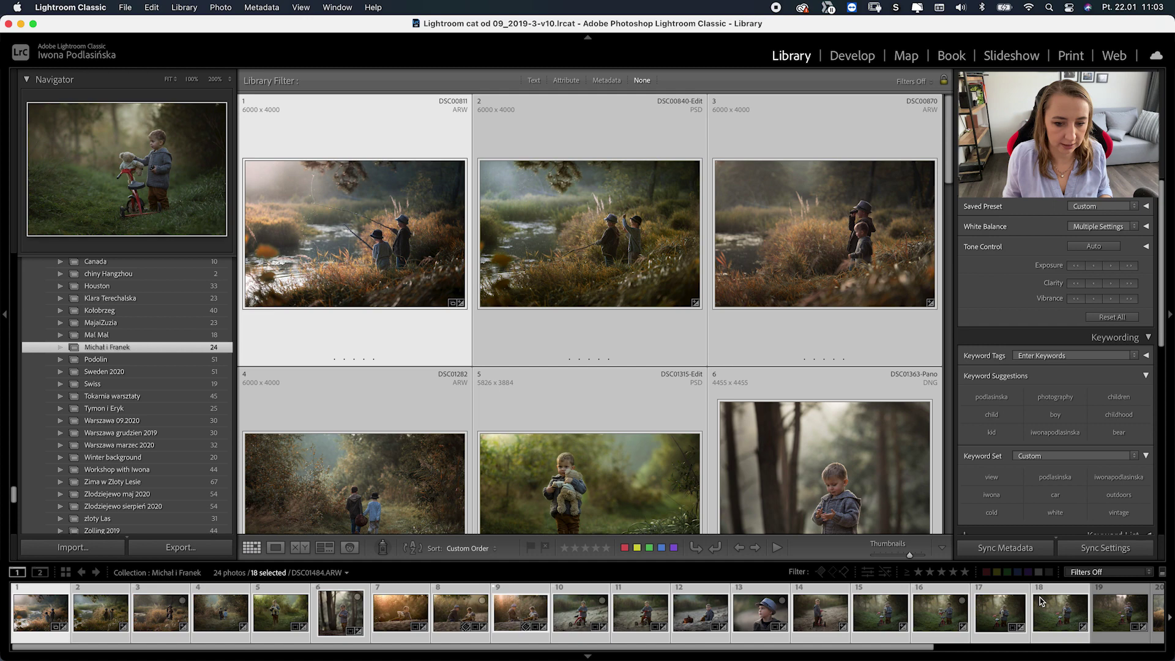
{"action": "left_click", "coordinate": [1105, 608], "text": "shift"}
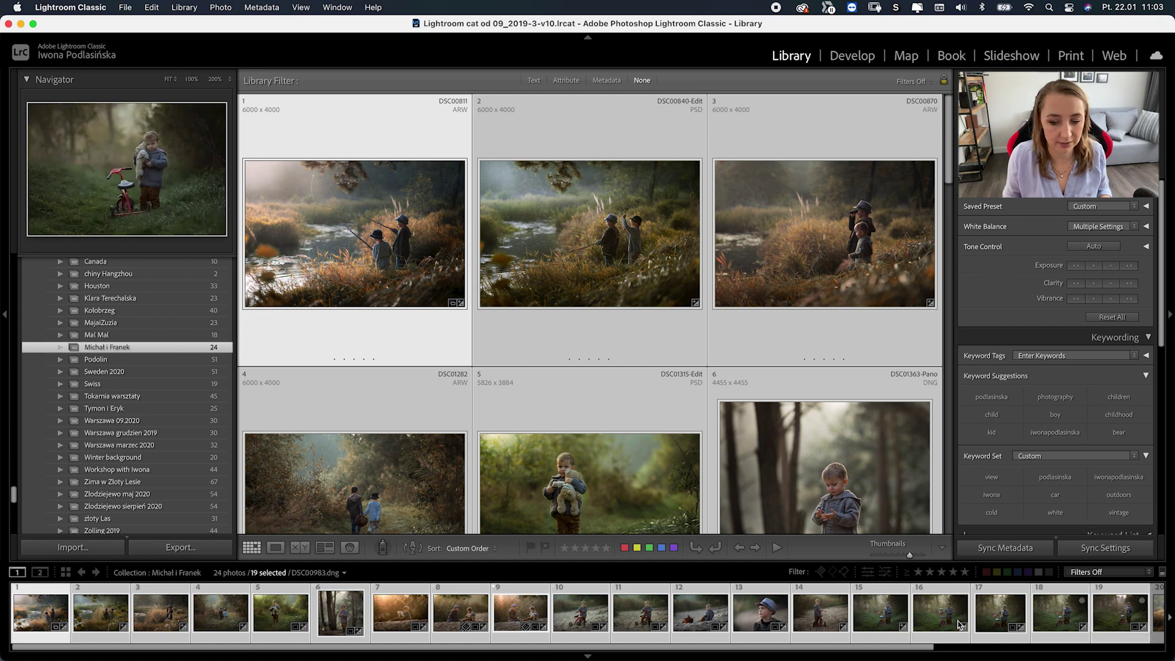
{"action": "left_click", "coordinate": [398, 628], "text": "shift"}
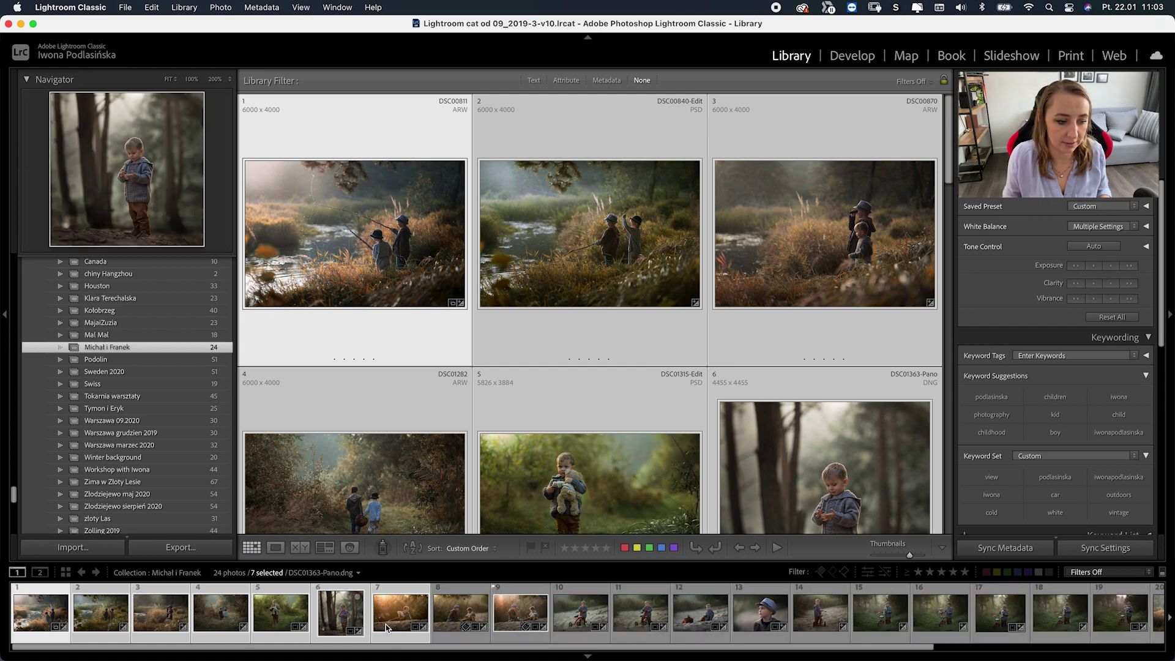
{"action": "left_click", "coordinate": [1119, 615], "text": "shift"}
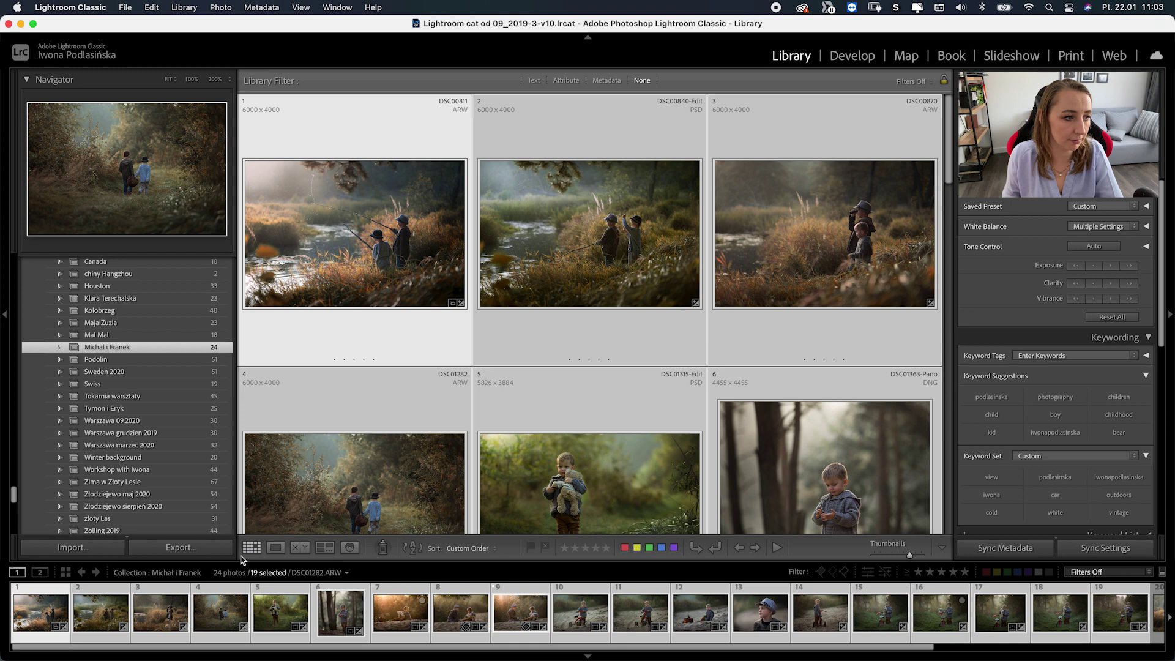
{"action": "left_click", "coordinate": [115, 7]}
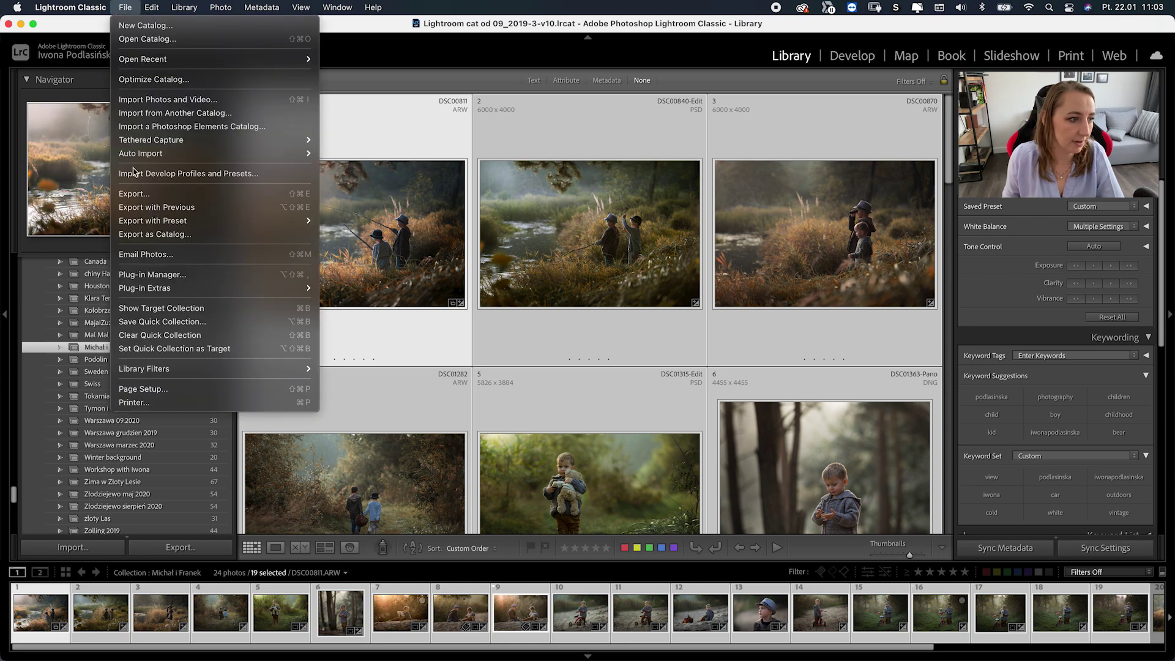
Open Export for the 19 selected photos and check the MyWeb, Print and Social Media presets
{"action": "left_click", "coordinate": [135, 193]}
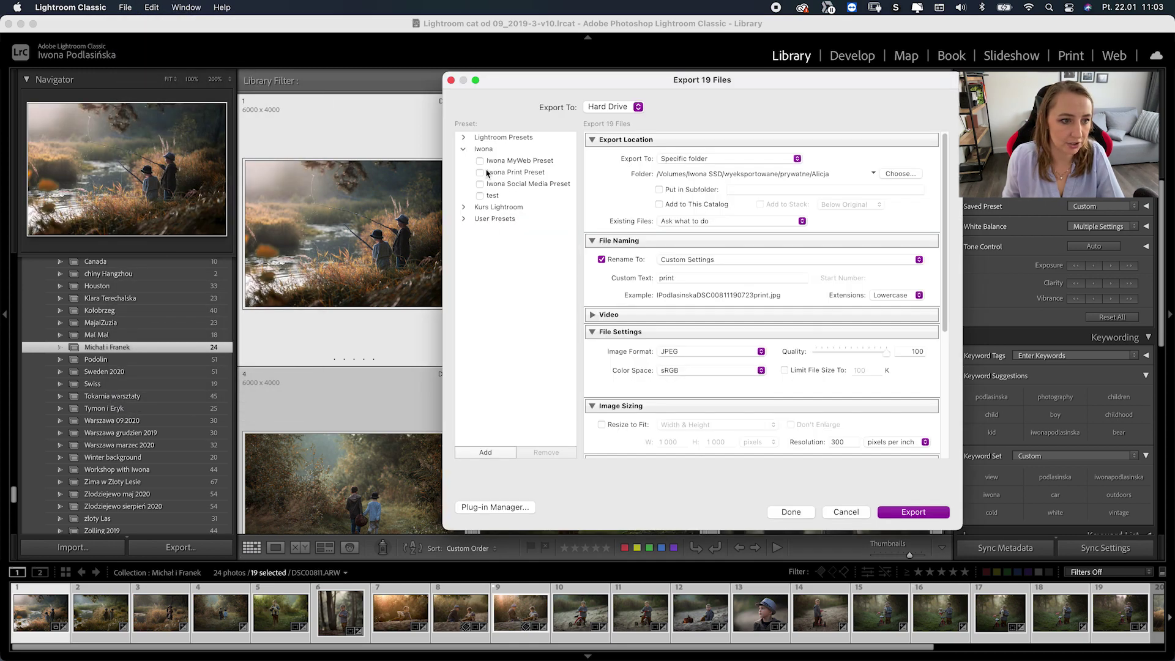
{"action": "left_click", "coordinate": [481, 162]}
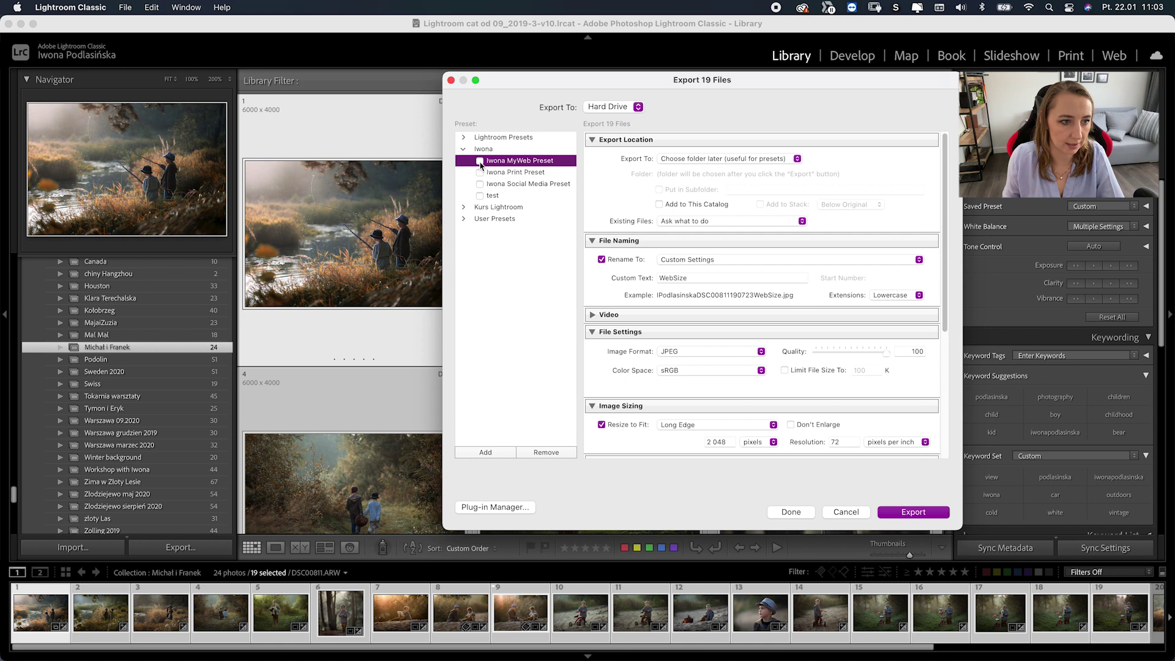
{"action": "left_click", "coordinate": [481, 161]}
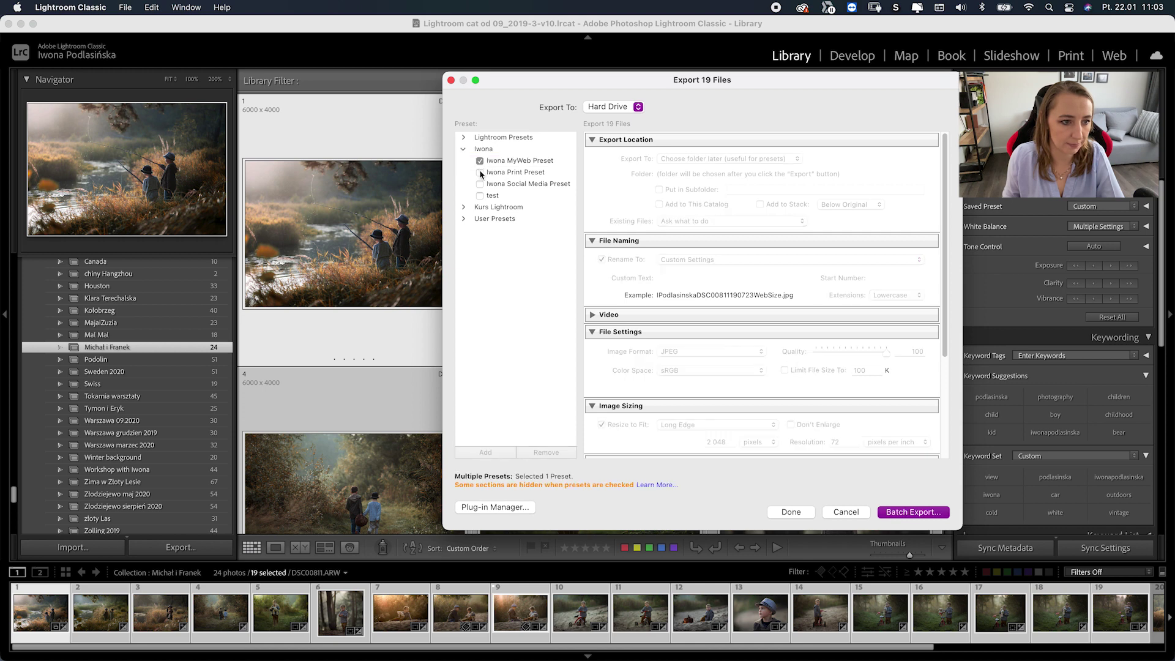
{"action": "left_click", "coordinate": [481, 173]}
{"action": "left_click", "coordinate": [480, 185]}
Start Batch Export and turn off Choose Parent Folder so each preset has its own destination
{"action": "left_click", "coordinate": [908, 512]}
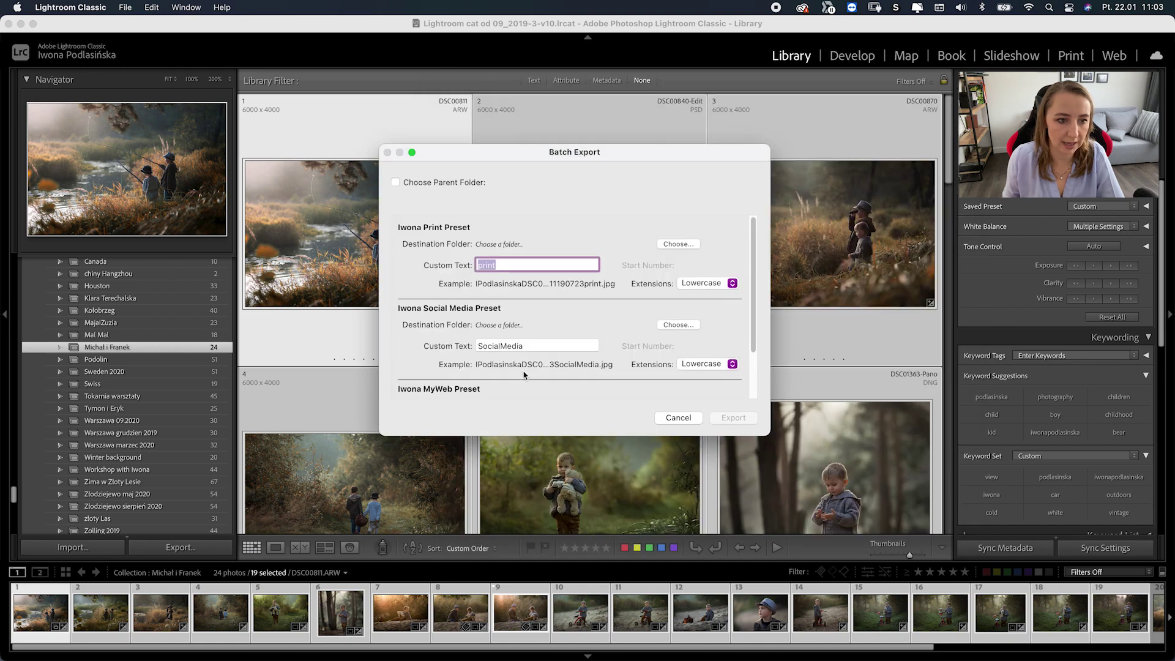
{"action": "left_click", "coordinate": [395, 182]}
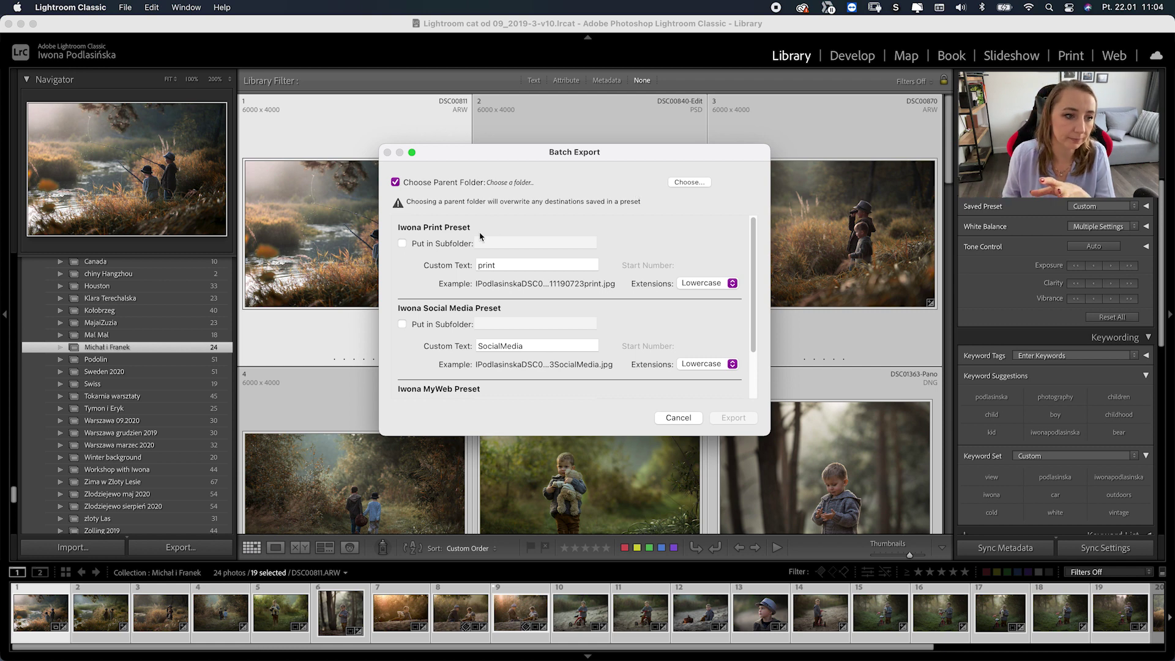
{"action": "left_click", "coordinate": [395, 182]}
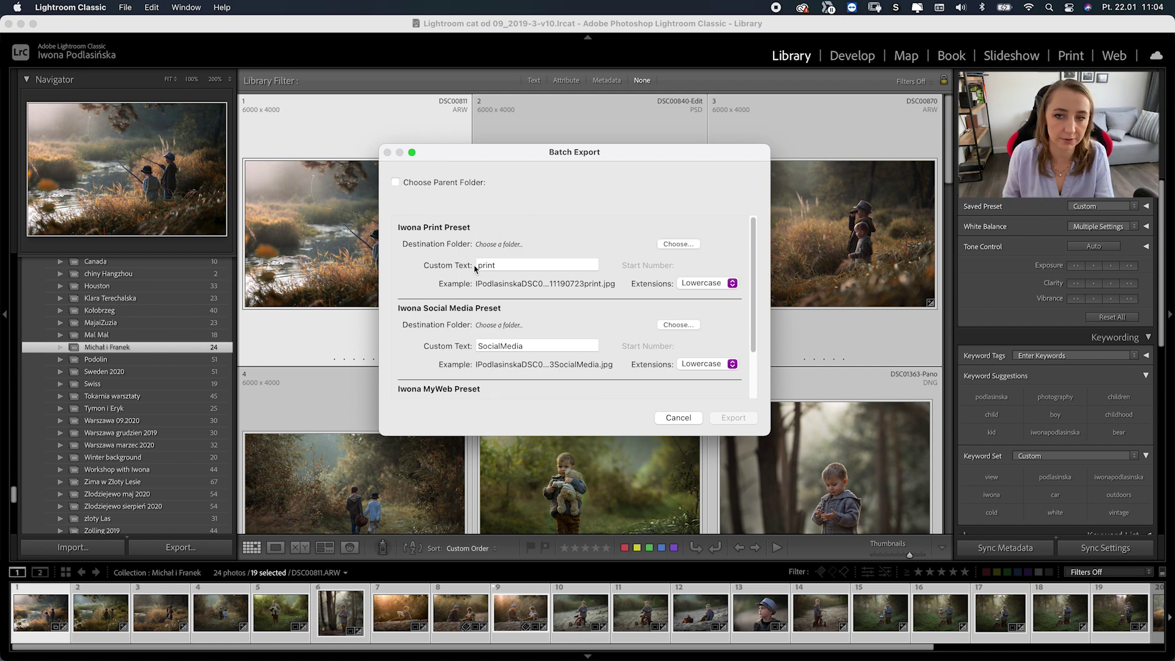
{"action": "left_click", "coordinate": [687, 246]}
Set the Print preset's destination to the print folder inside Eksport YT
{"action": "left_click", "coordinate": [634, 191]}
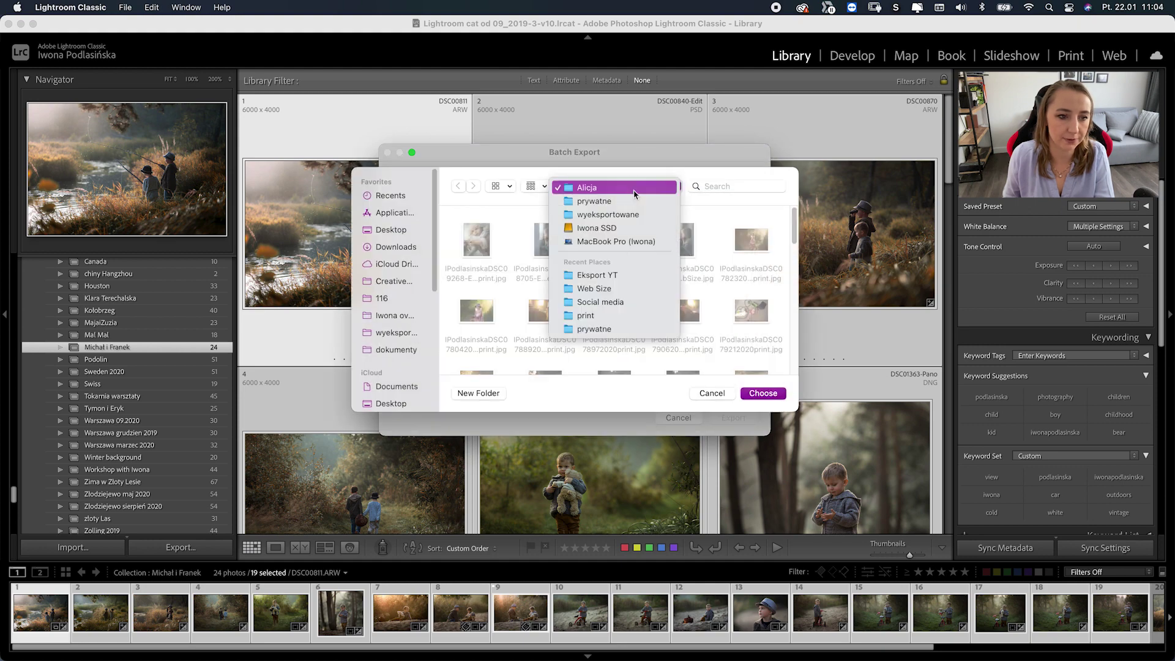
{"action": "left_click", "coordinate": [632, 275]}
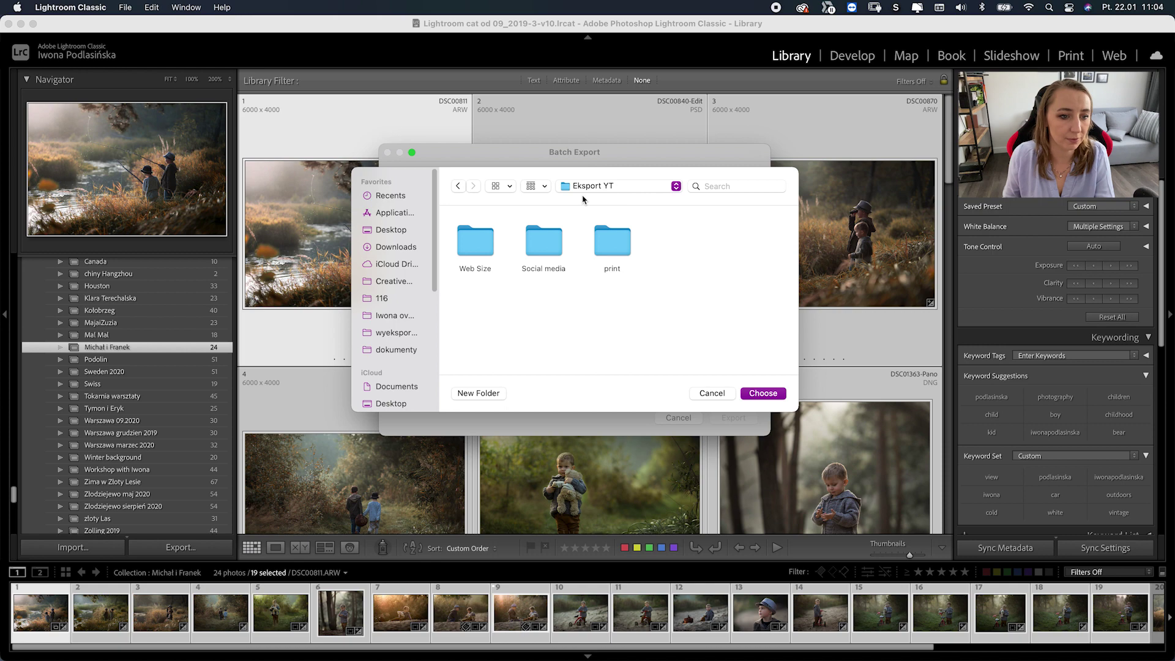
{"action": "left_click", "coordinate": [722, 392]}
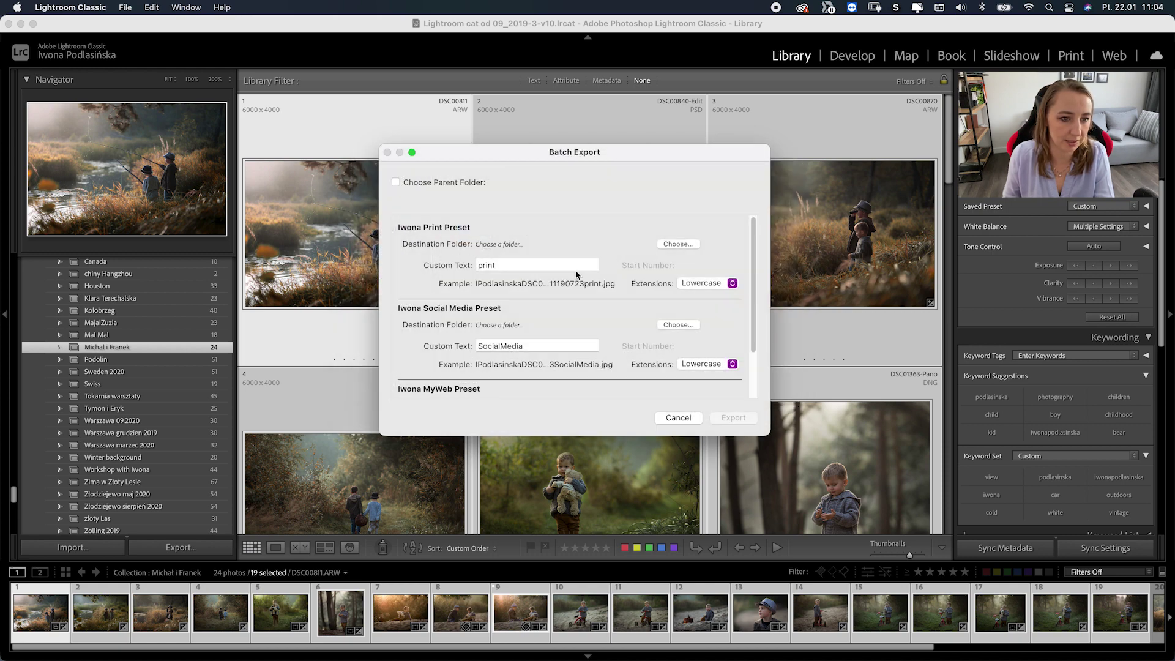
{"action": "left_click", "coordinate": [679, 244]}
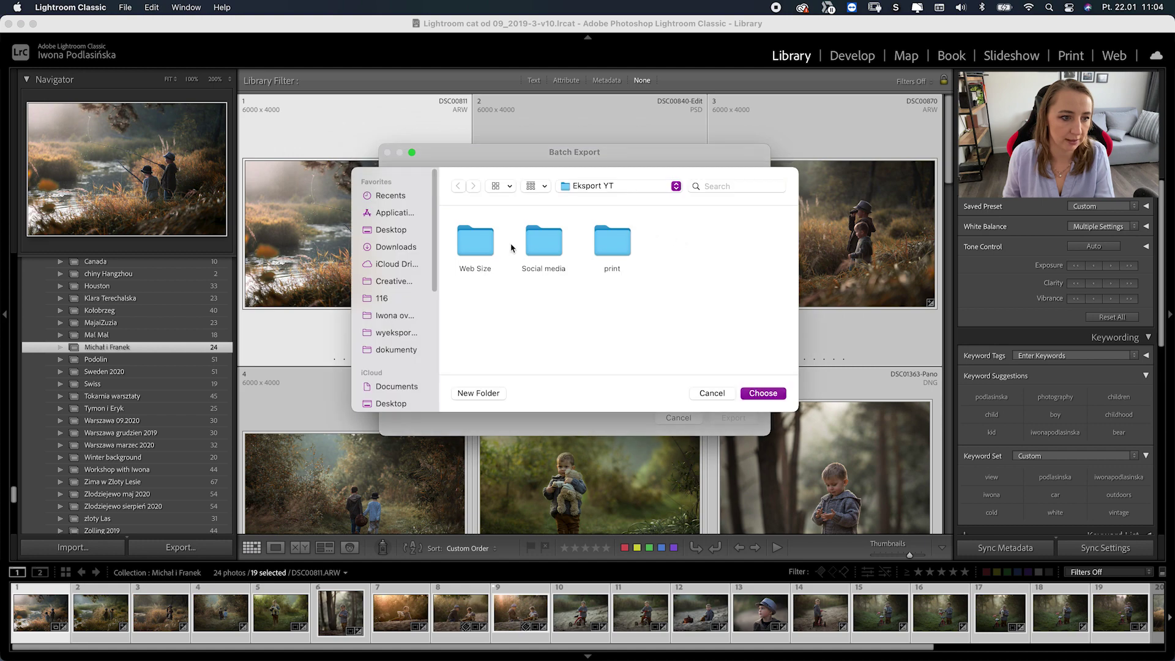
{"action": "left_click", "coordinate": [614, 239]}
{"action": "left_click", "coordinate": [763, 392]}
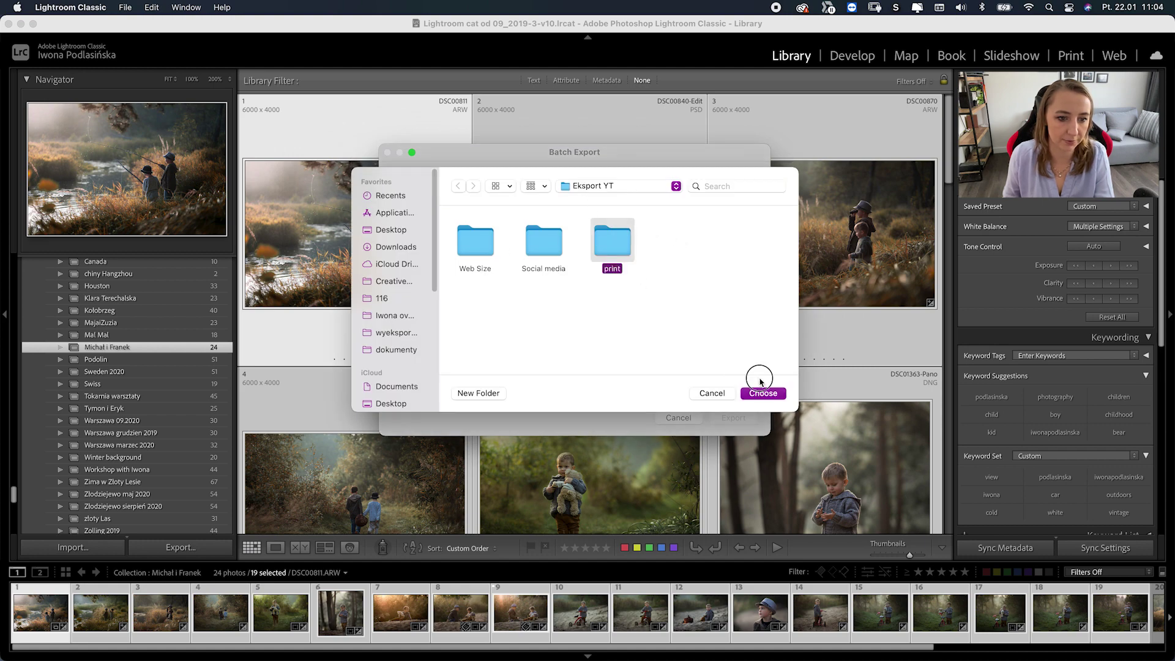
Set the Social Media preset's destination to the Social media folder
{"action": "scroll", "coordinate": [676, 312], "scroll_direction": "down", "scroll_amount": 1}
{"action": "left_click", "coordinate": [677, 301]}
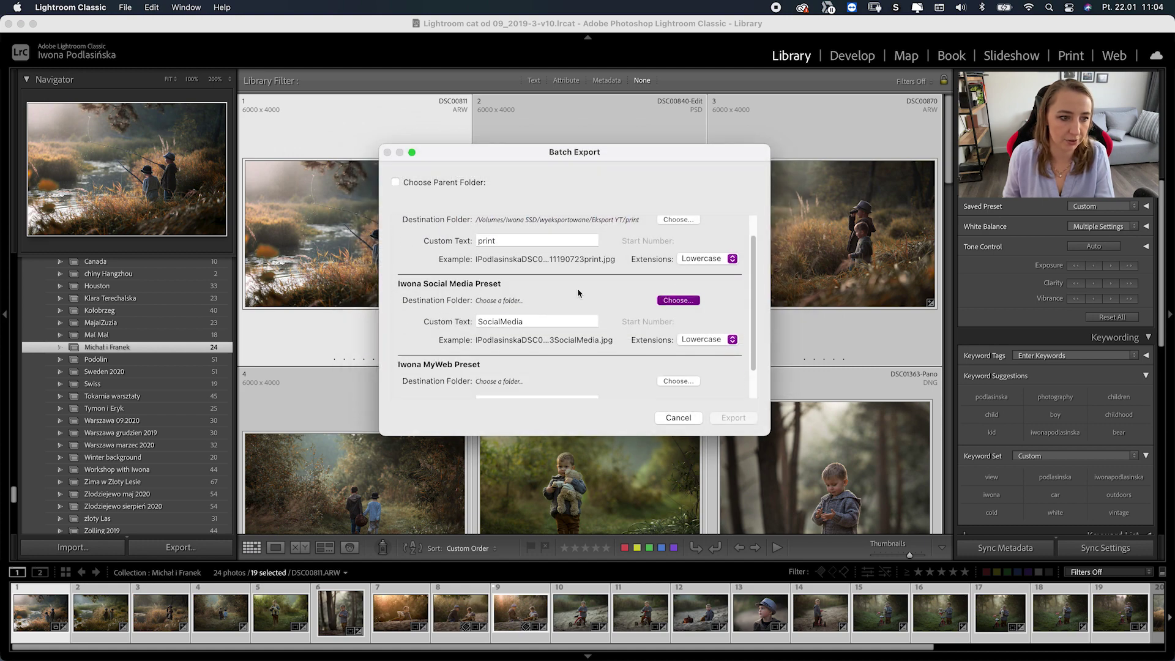
{"action": "left_click", "coordinate": [543, 242]}
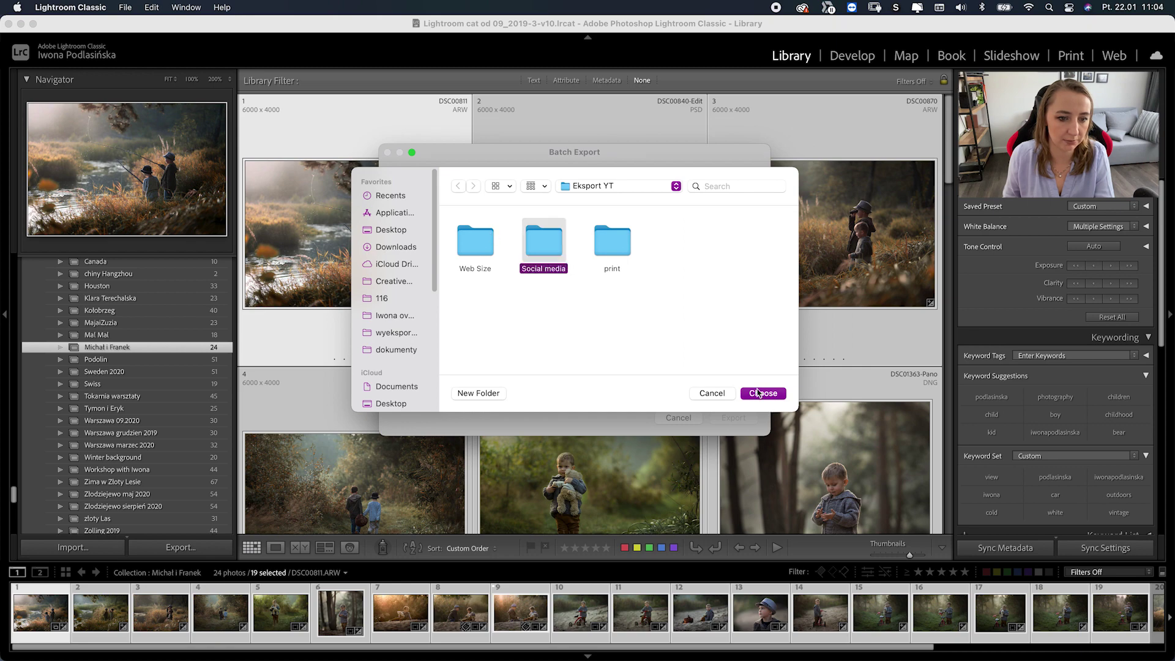
{"action": "left_click", "coordinate": [763, 393]}
Set the MyWeb preset's destination to the Web Size folder
{"action": "scroll", "coordinate": [689, 319], "scroll_direction": "down", "scroll_amount": 2}
{"action": "left_click", "coordinate": [677, 346]}
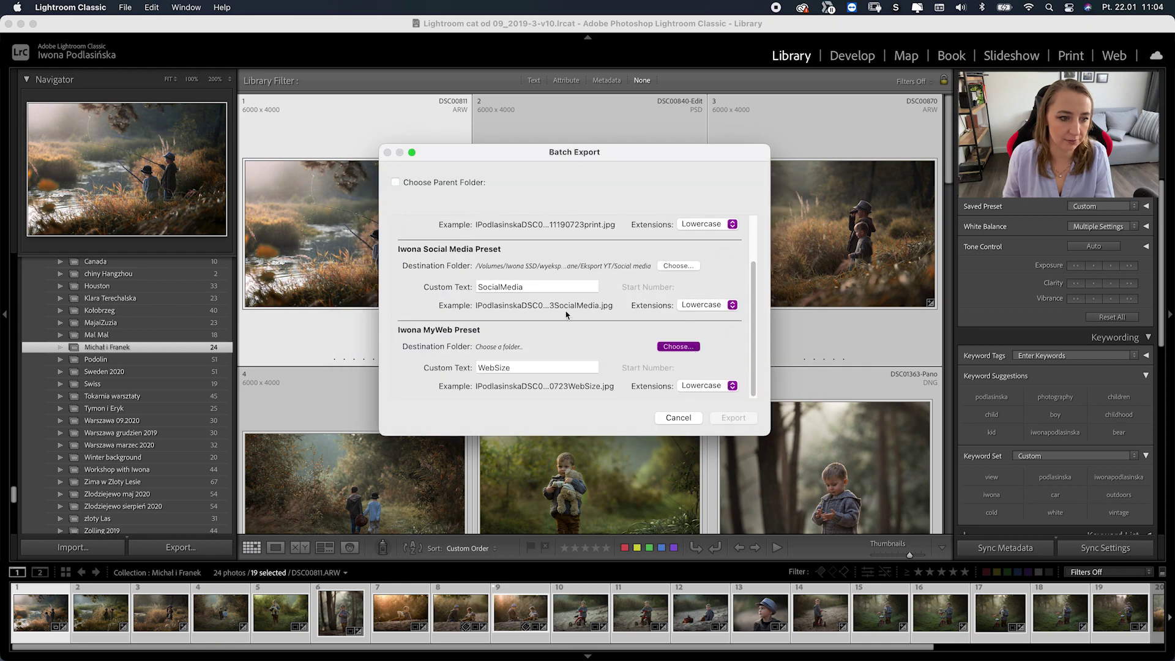
{"action": "left_click", "coordinate": [476, 244]}
{"action": "left_click", "coordinate": [764, 393]}
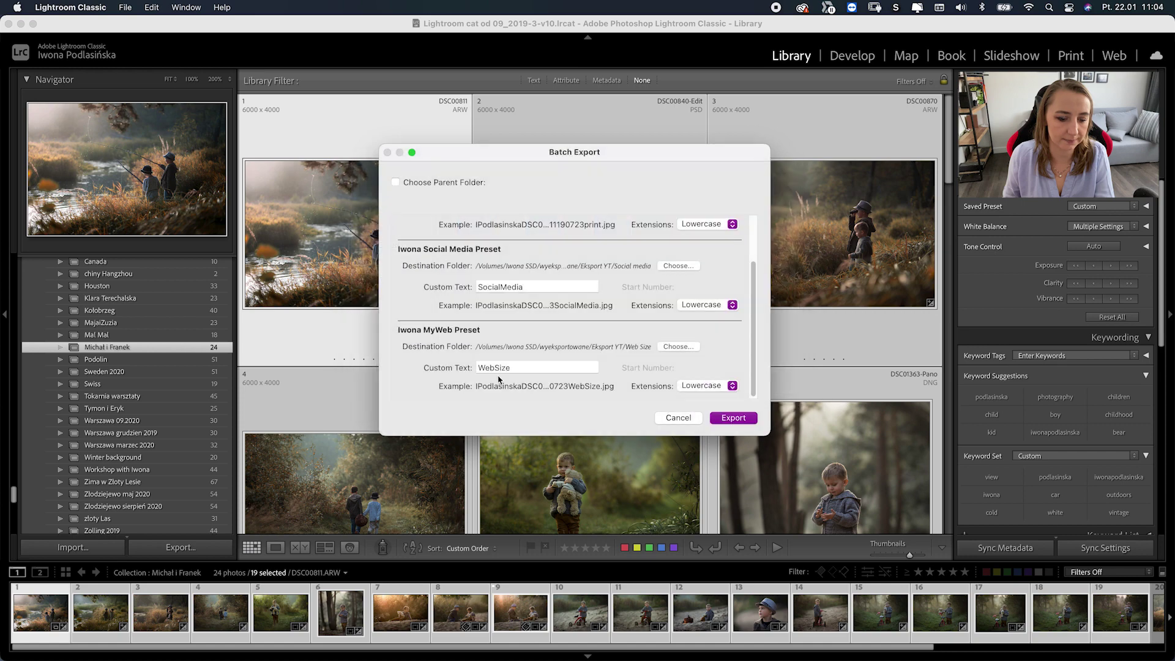
{"action": "scroll", "coordinate": [704, 313], "scroll_direction": "up", "scroll_amount": 3}
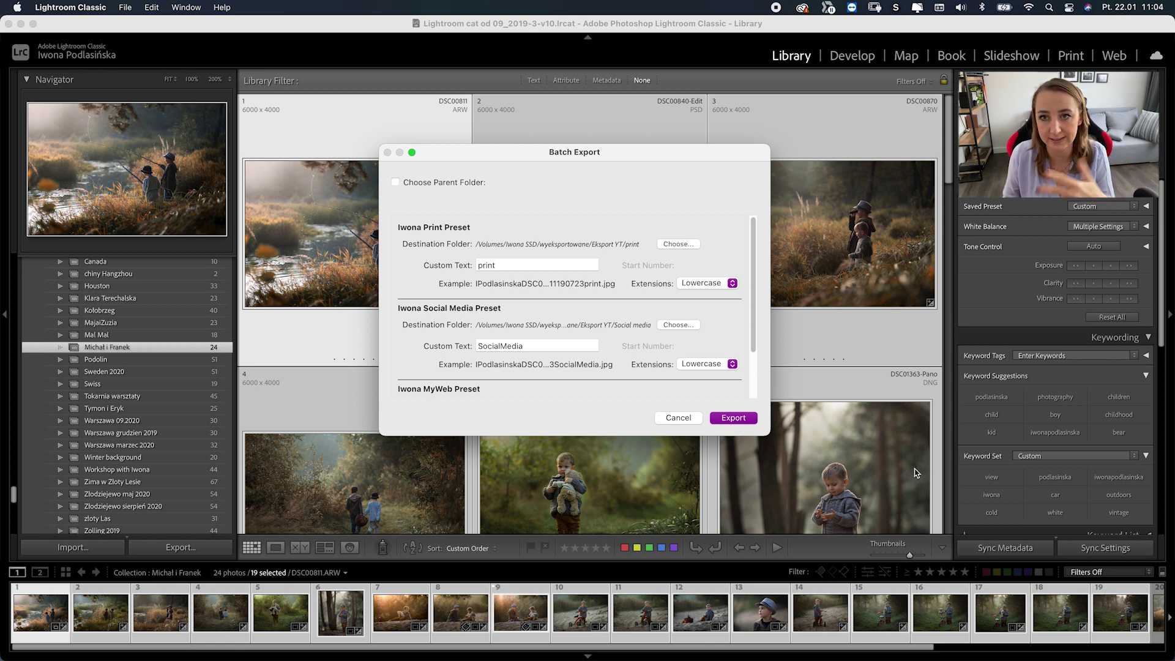
Run the three-preset batch export, then reopen Export for the 19 photos and check the User Presets menu
{"action": "left_click", "coordinate": [732, 418]}
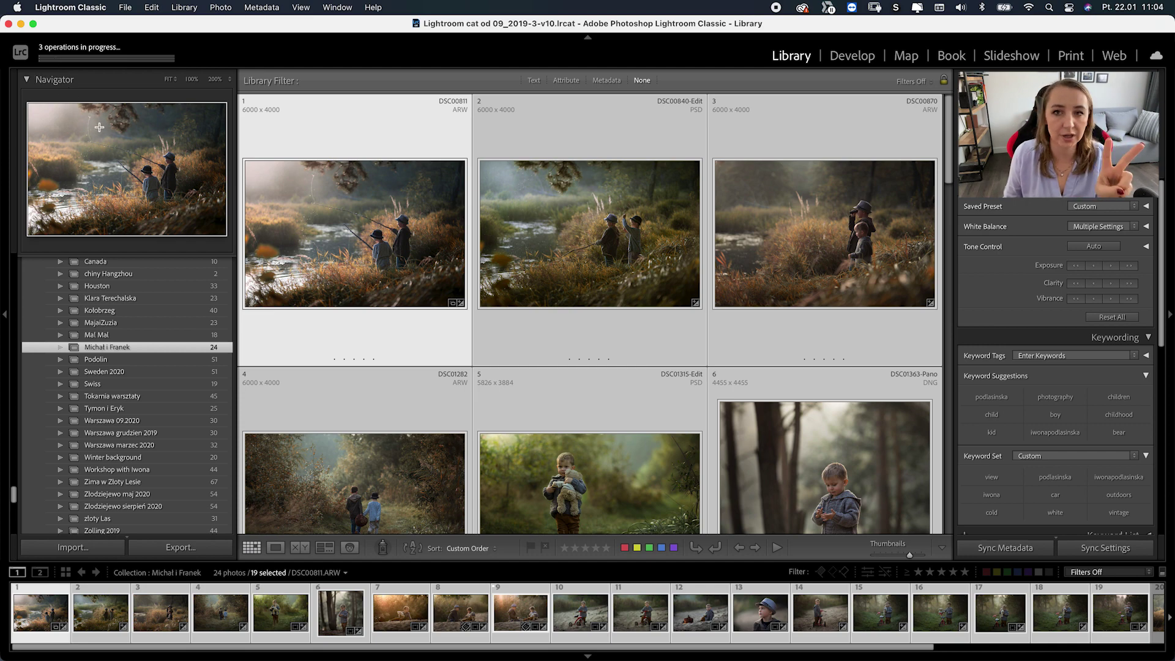
{"action": "left_click", "coordinate": [125, 7]}
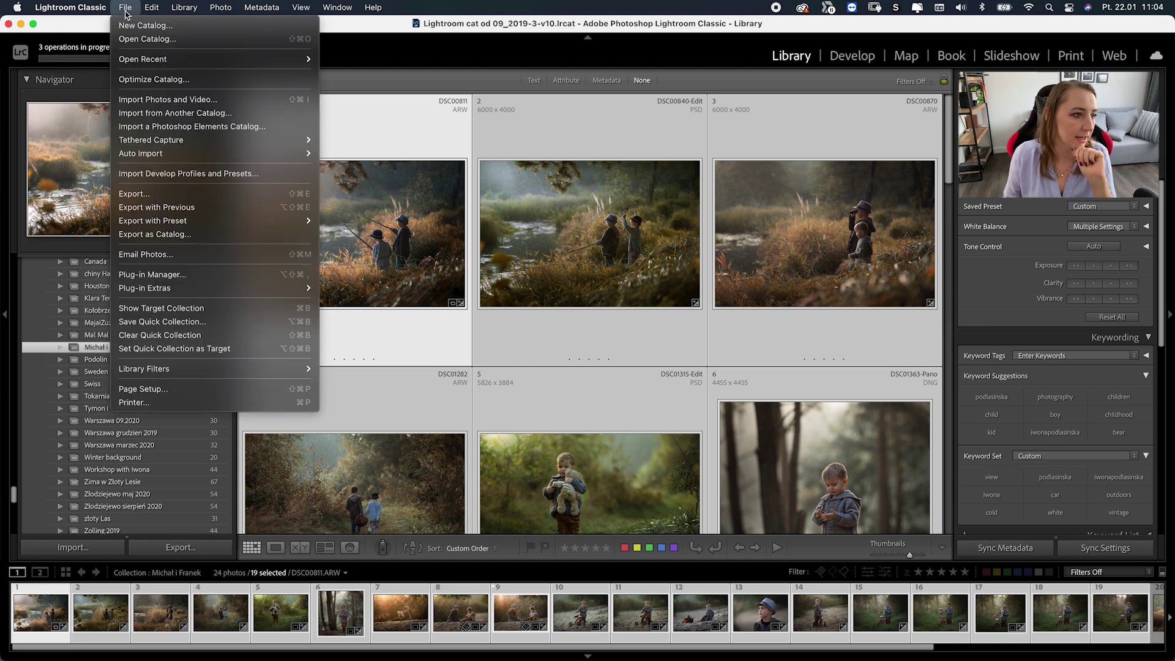
{"action": "left_click", "coordinate": [157, 193]}
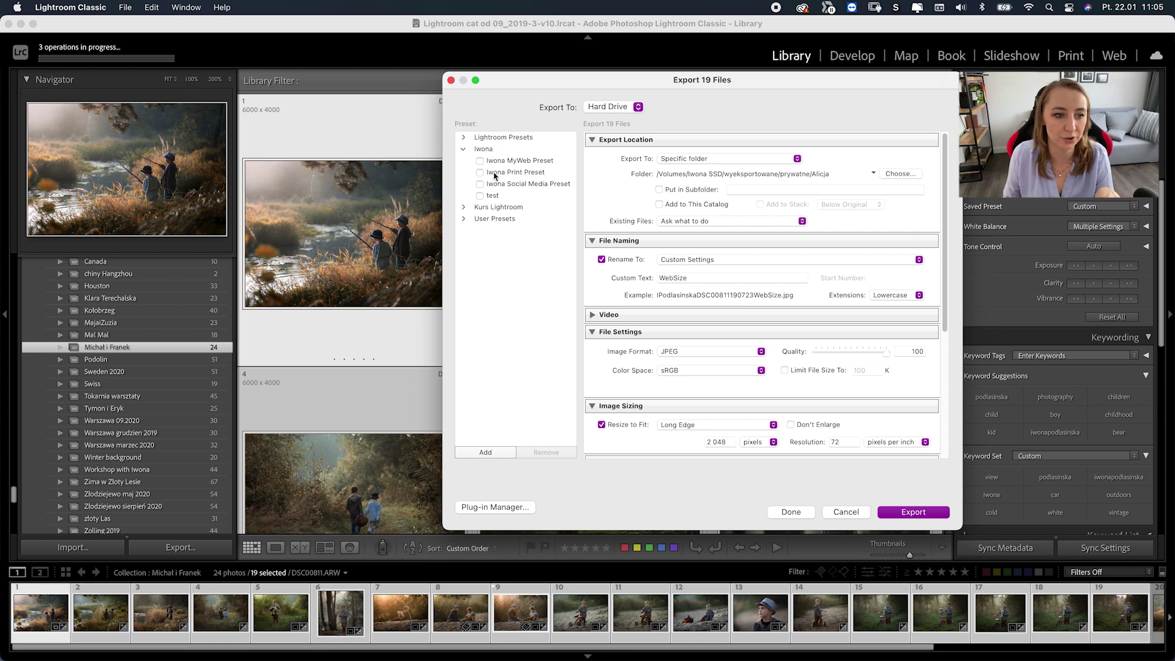
{"action": "right_click", "coordinate": [498, 221]}
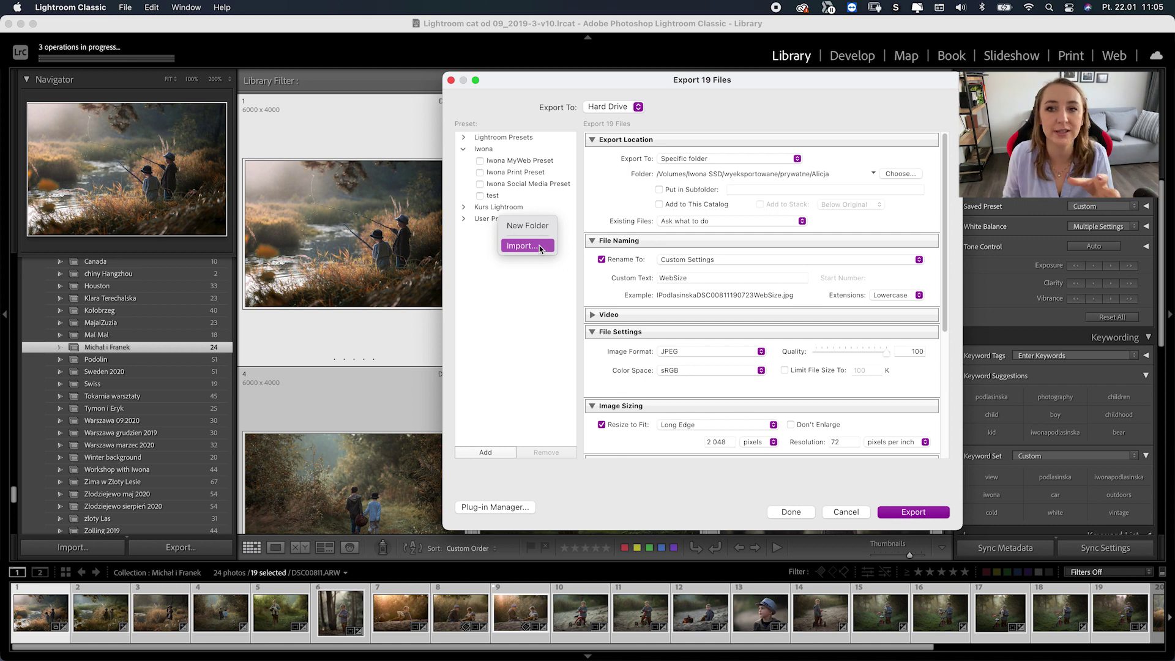
{"action": "left_click", "coordinate": [553, 315]}
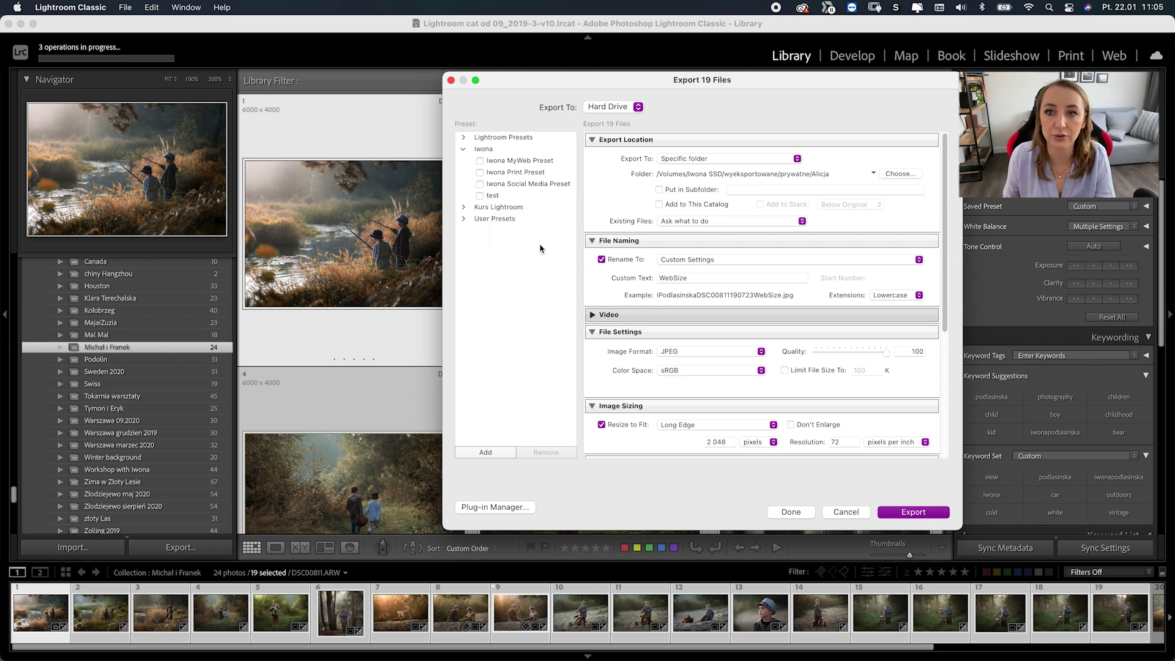
Select the Social Media preset in the Export dialog
{"action": "scroll", "coordinate": [671, 313], "scroll_direction": "down", "scroll_amount": 3}
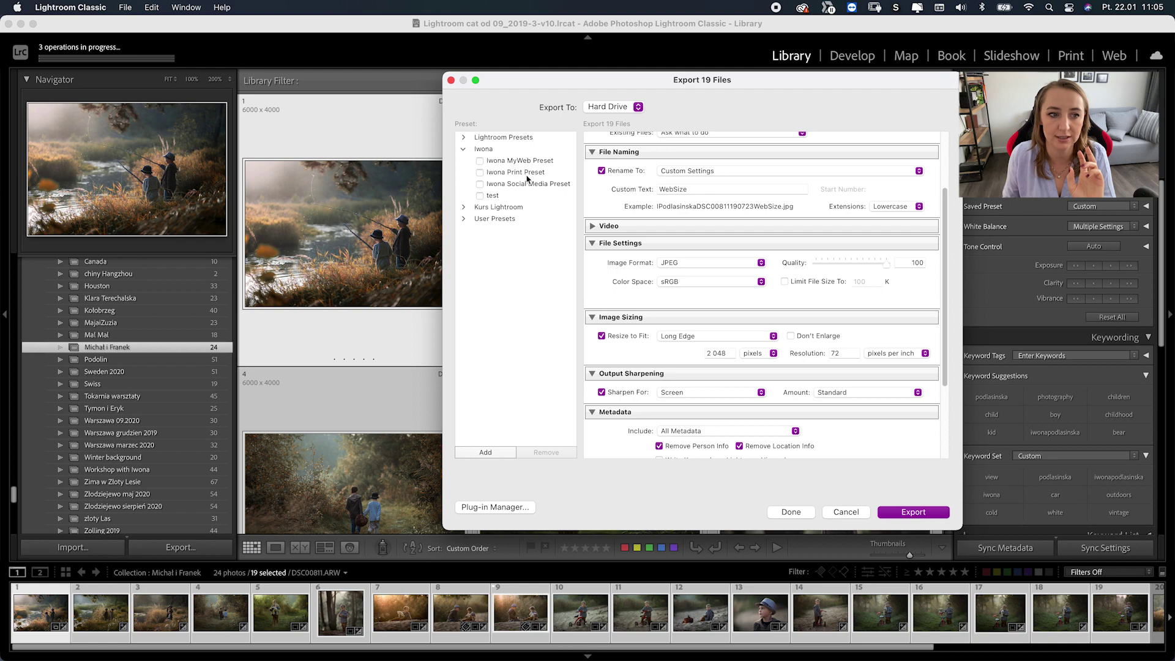
{"action": "scroll", "coordinate": [621, 224], "scroll_direction": "down", "scroll_amount": 4}
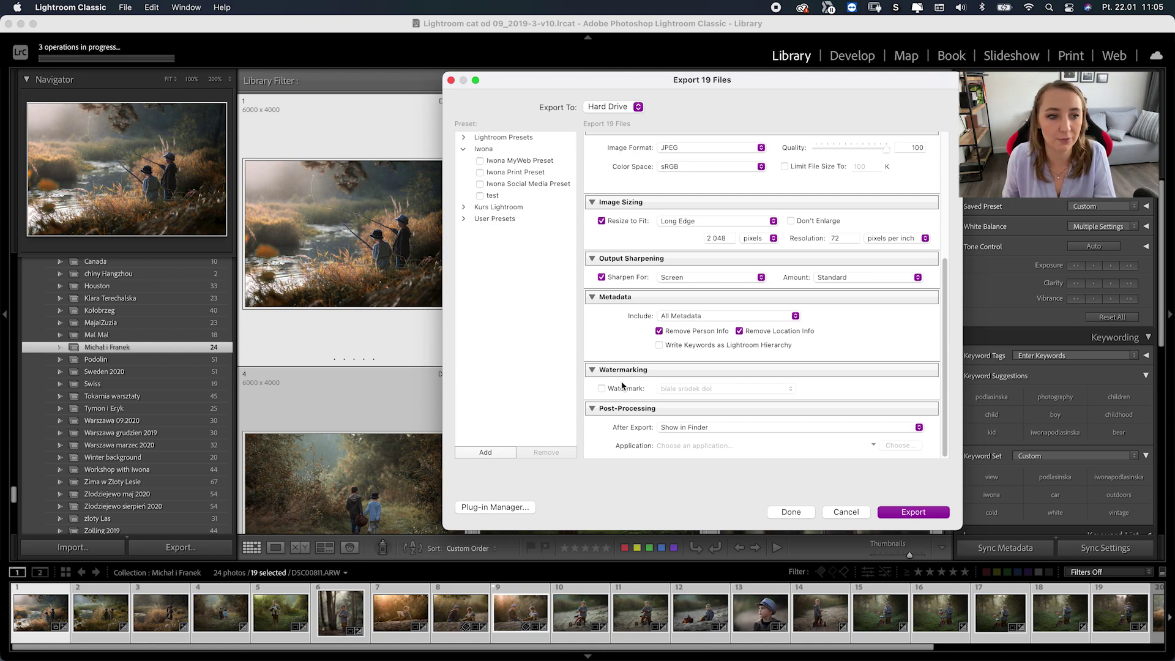
{"action": "scroll", "coordinate": [623, 383], "scroll_direction": "up", "scroll_amount": 2}
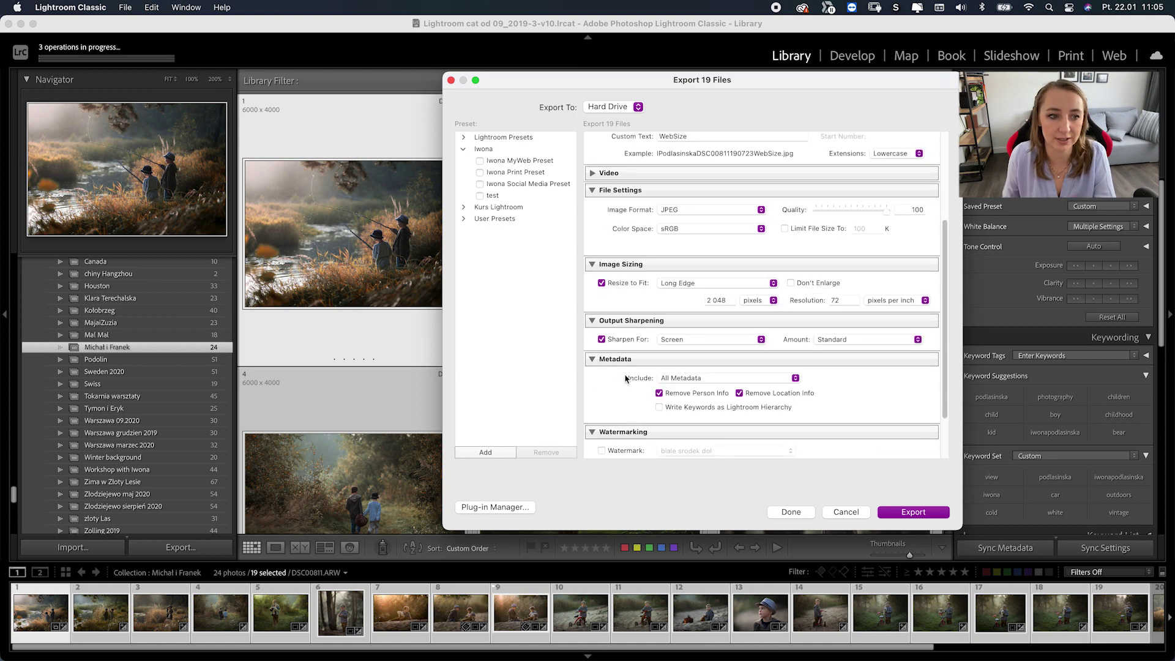
{"action": "left_click", "coordinate": [518, 185]}
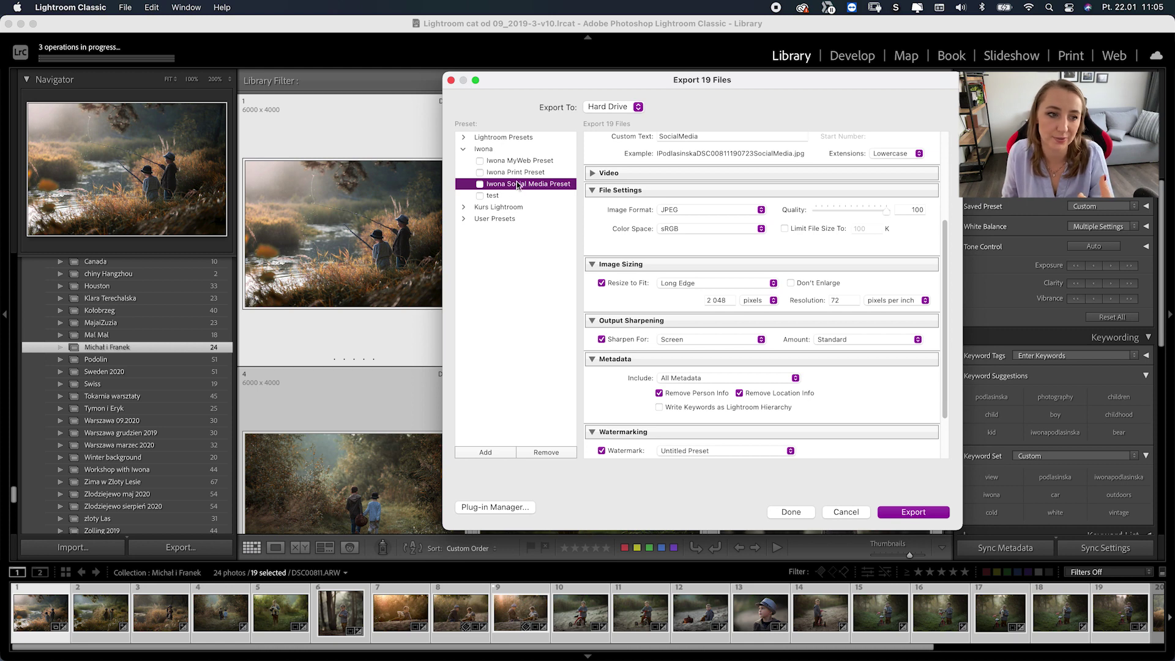
Review its watermark options without changing them and cancel the export
{"action": "scroll", "coordinate": [660, 241], "scroll_direction": "down", "scroll_amount": 2}
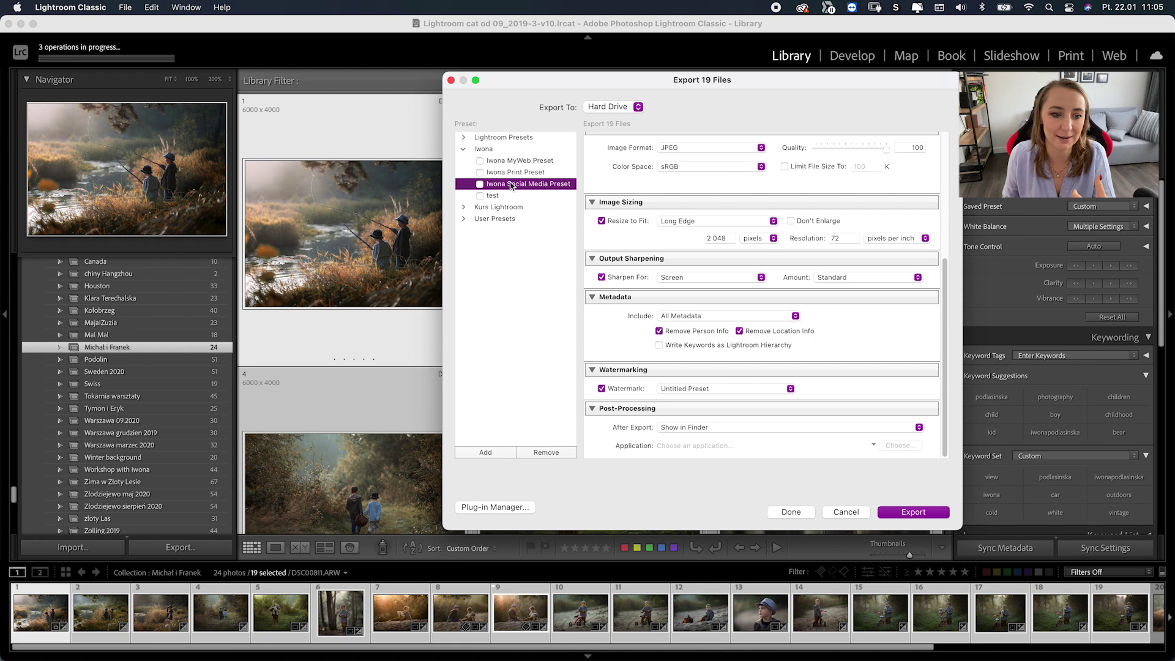
{"action": "left_click", "coordinate": [700, 390]}
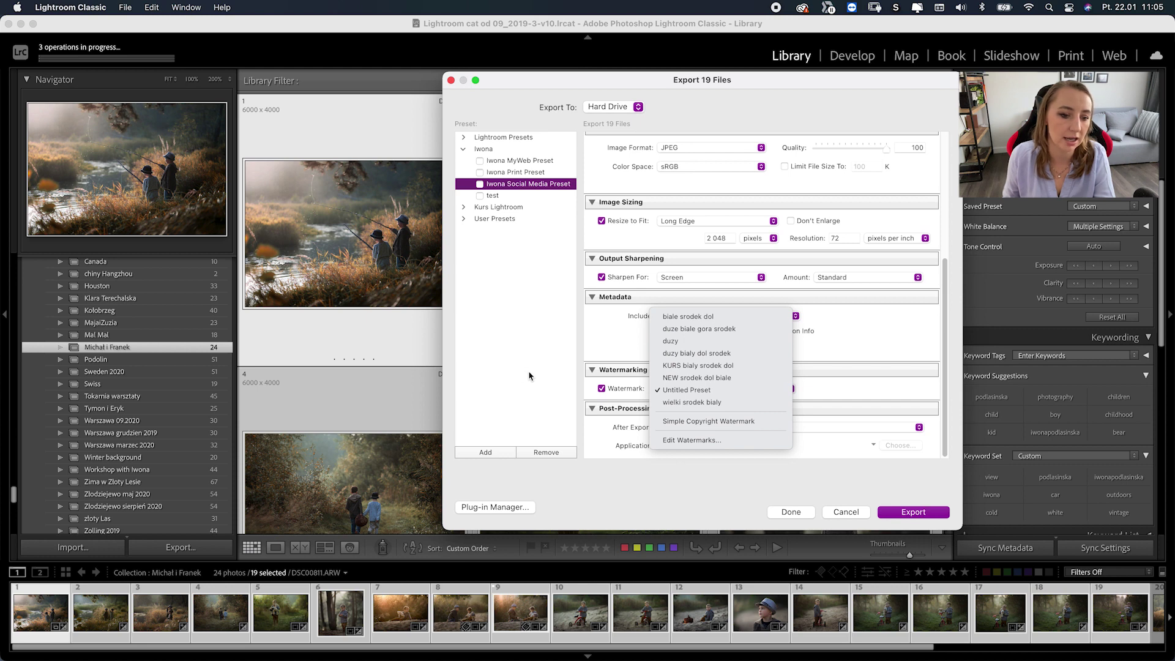
{"action": "left_click", "coordinate": [493, 450]}
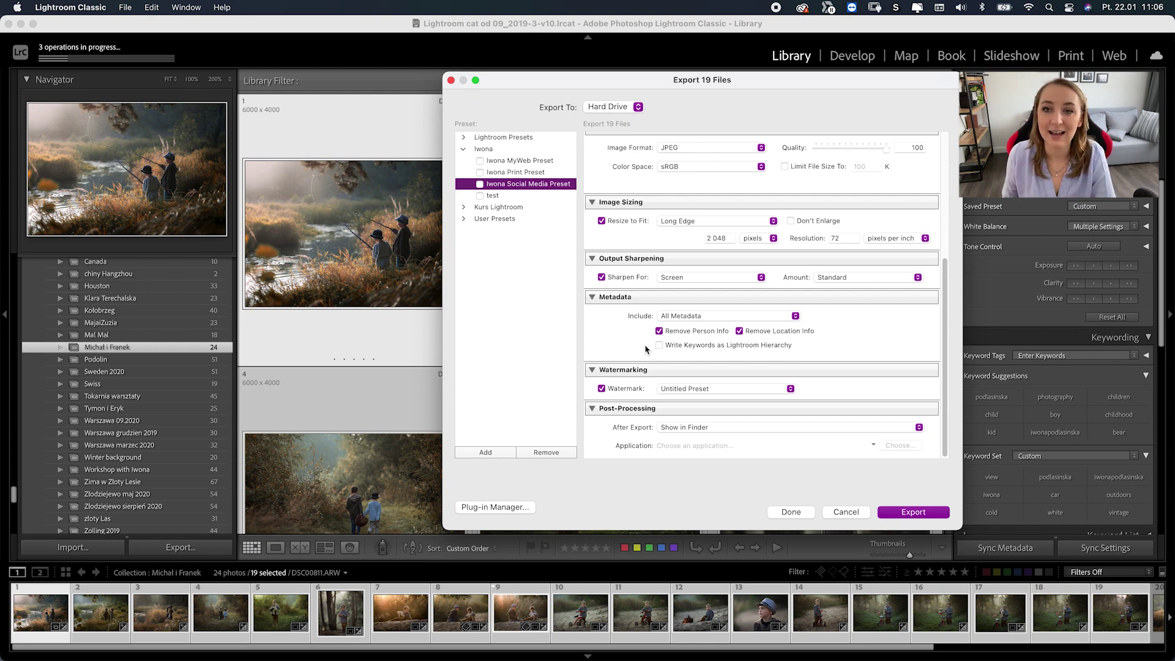
{"action": "left_click", "coordinate": [845, 512]}
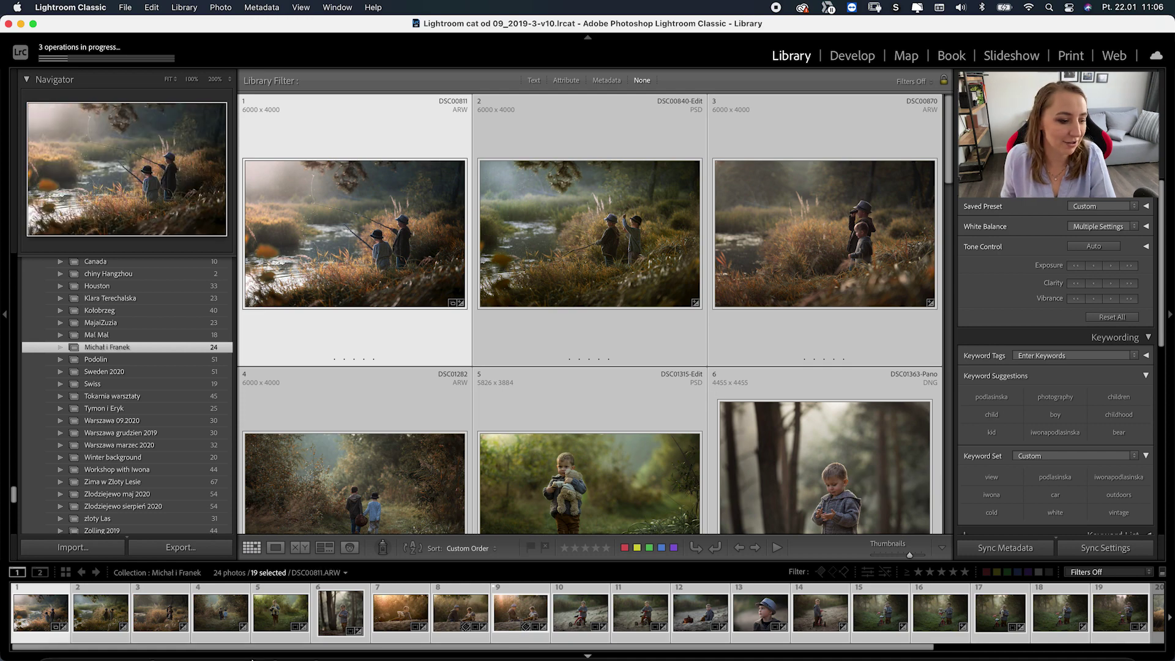
{"action": "left_click", "coordinate": [239, 633]}
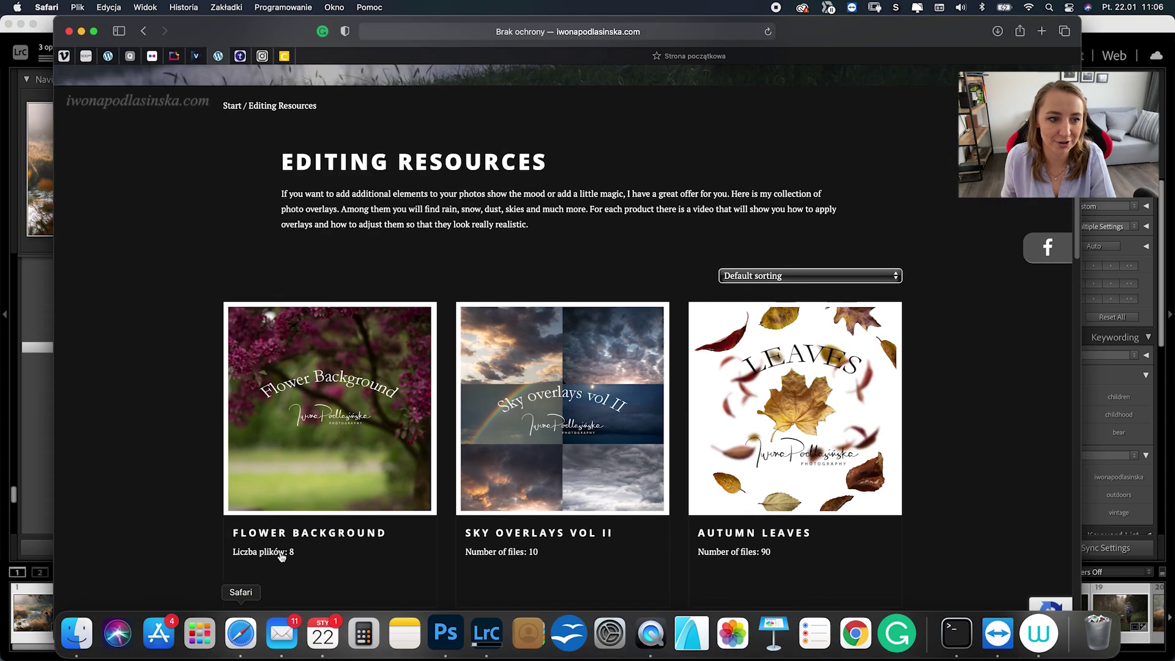
{"action": "scroll", "coordinate": [455, 325], "scroll_direction": "up", "scroll_amount": 5}
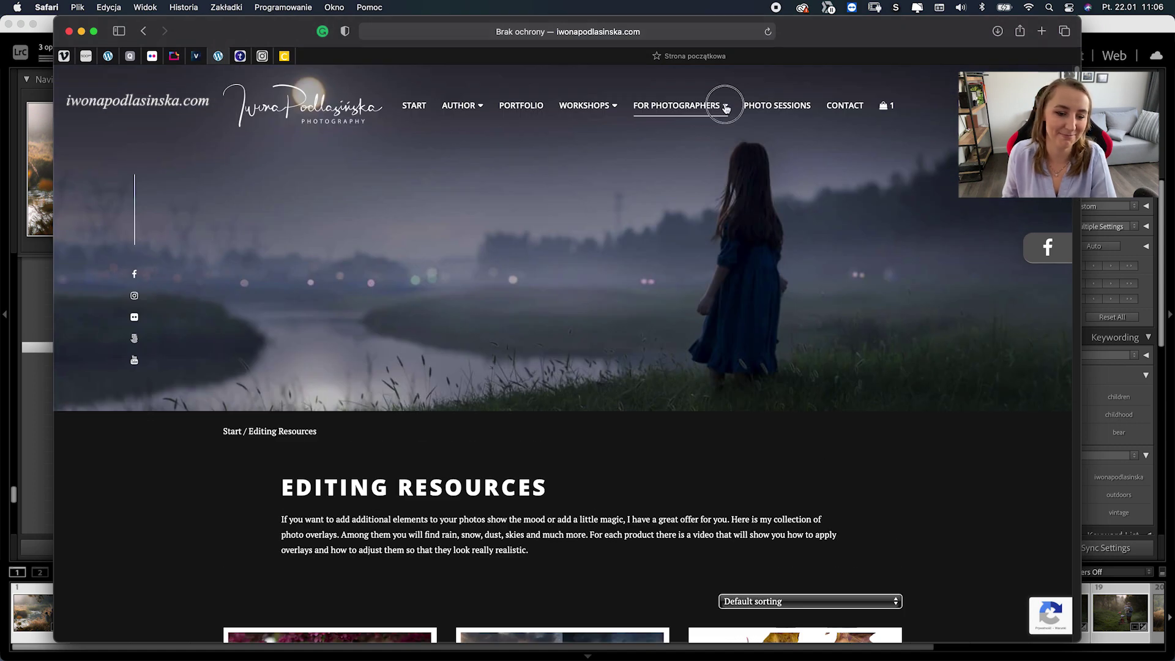
{"action": "mouse_move", "coordinate": [727, 111]}
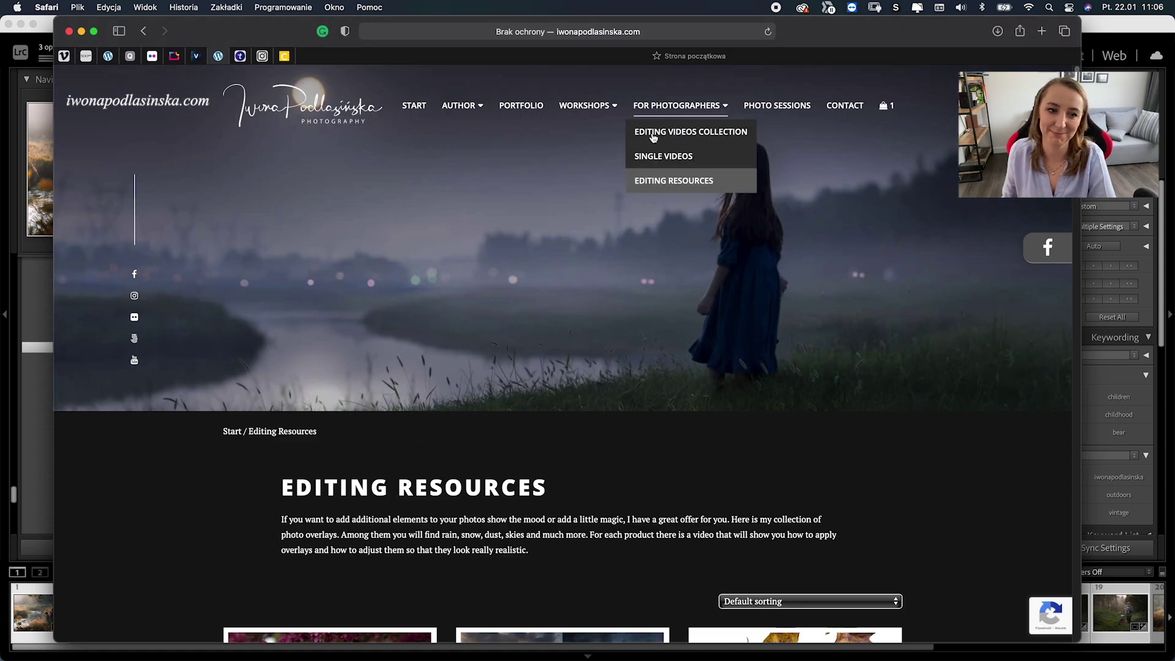
{"action": "left_click", "coordinate": [725, 130]}
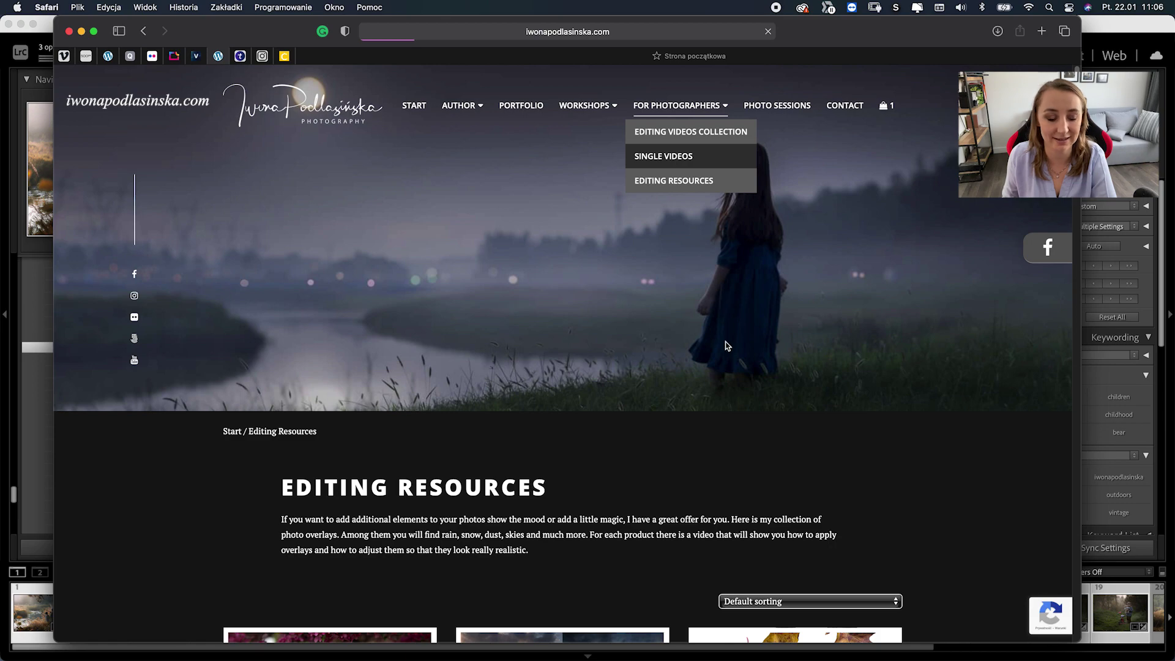
{"action": "scroll", "coordinate": [726, 343], "scroll_direction": "down", "scroll_amount": 4}
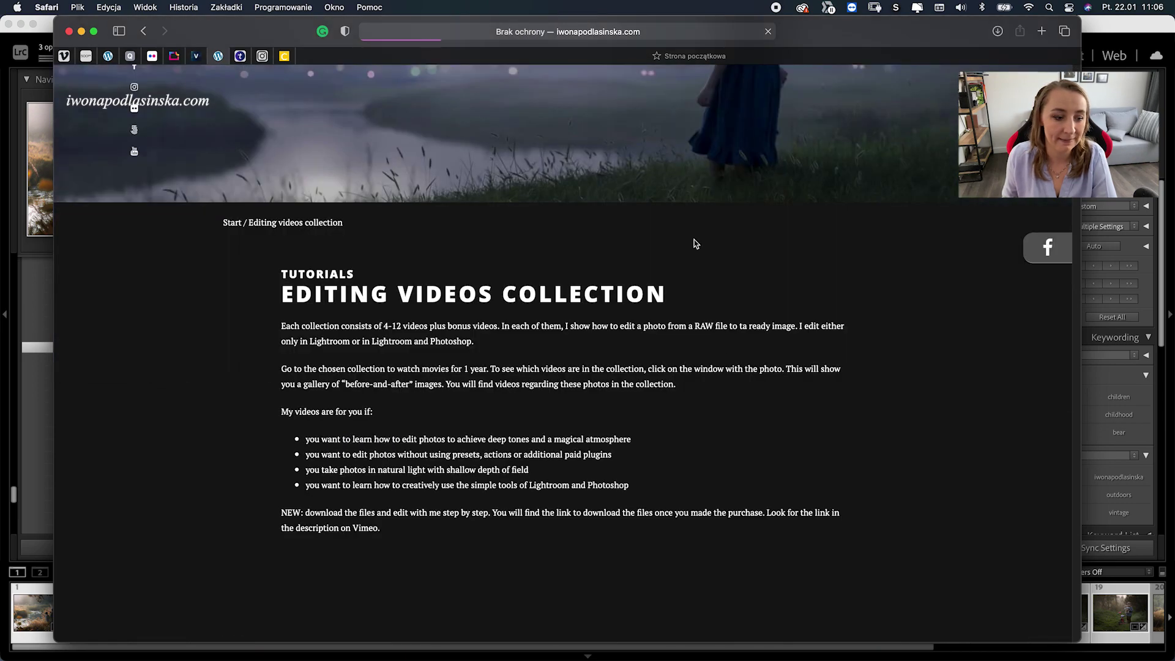
{"action": "scroll", "coordinate": [693, 242], "scroll_direction": "down", "scroll_amount": 8}
{"action": "scroll", "coordinate": [693, 245], "scroll_direction": "down", "scroll_amount": 6}
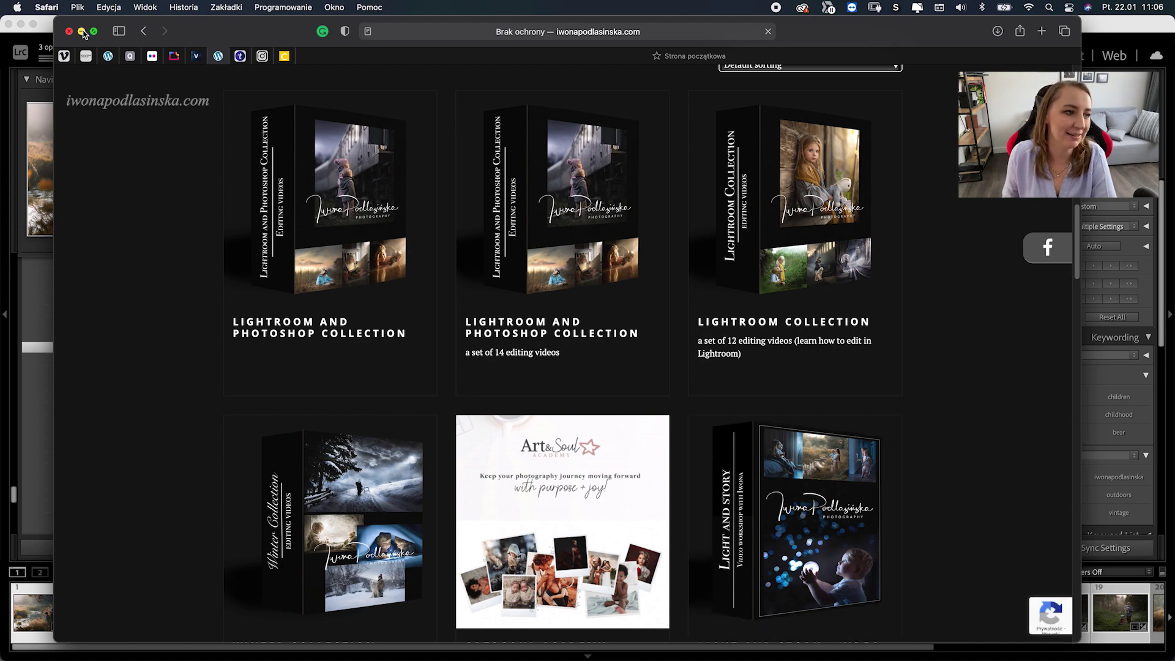
{"action": "key", "text": "super+m"}
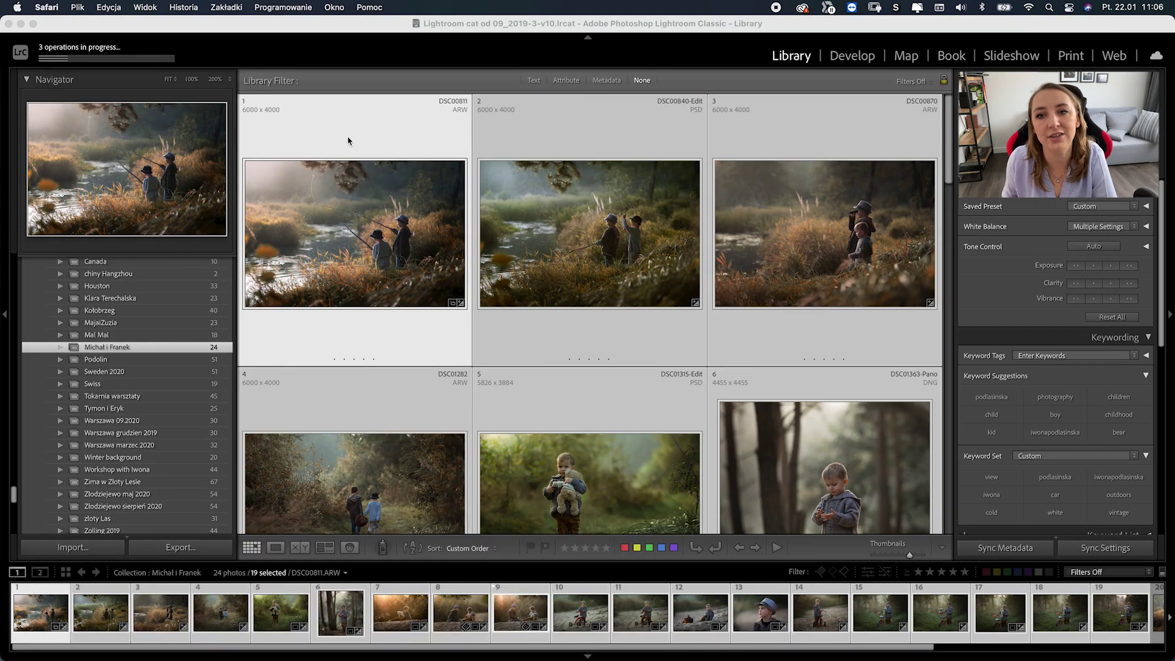